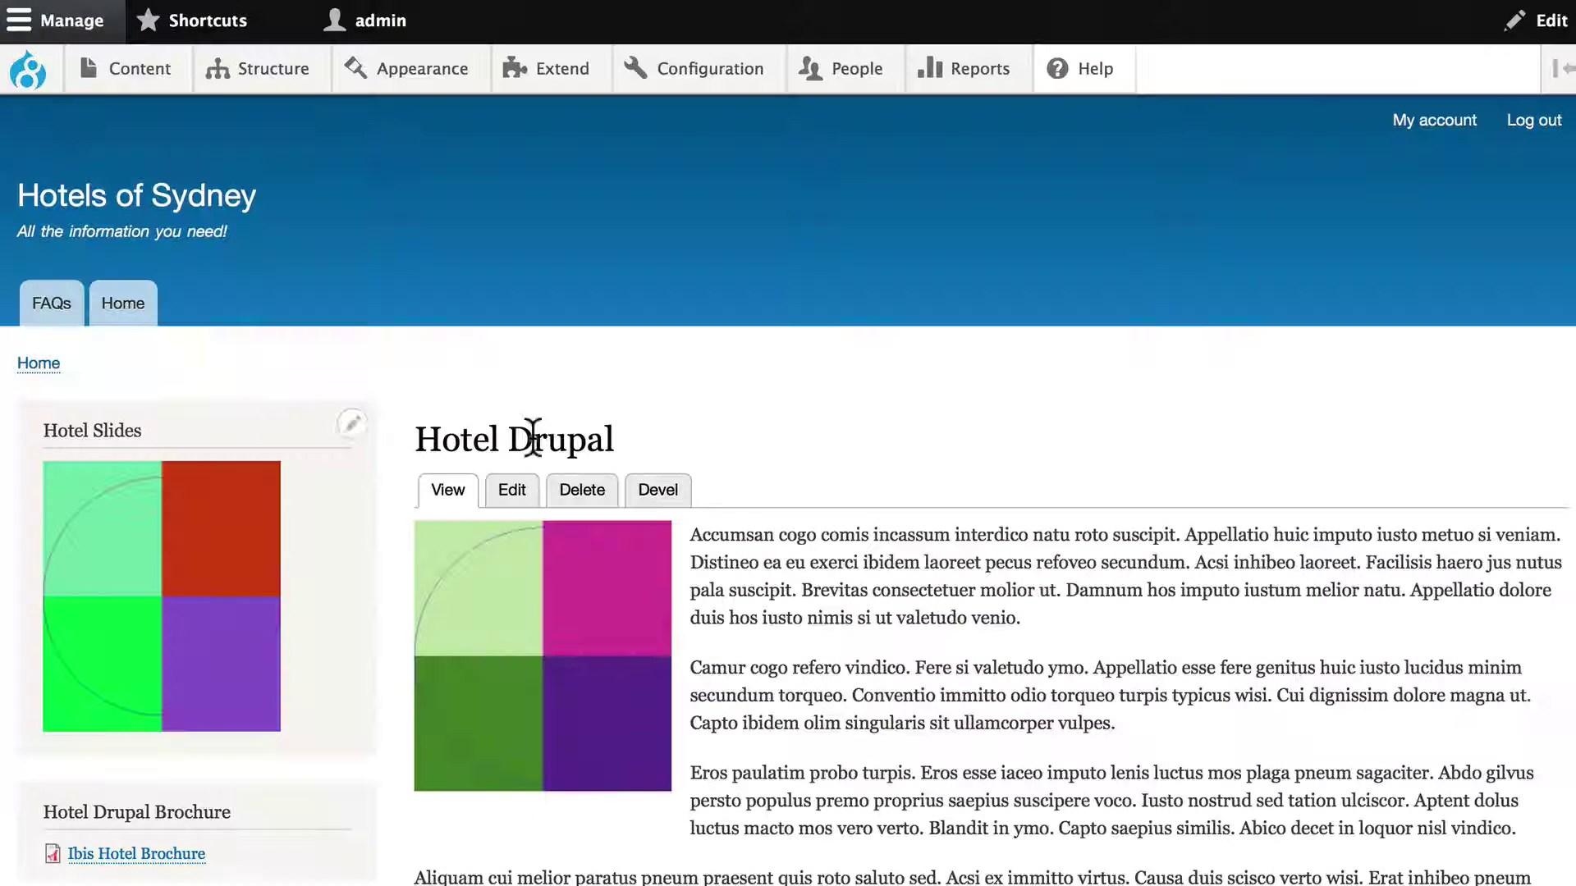
- Open Display Suite from the Structure menu to list the Article, Hotels and Basic page displays
scroll(968, 473, "down", 15)
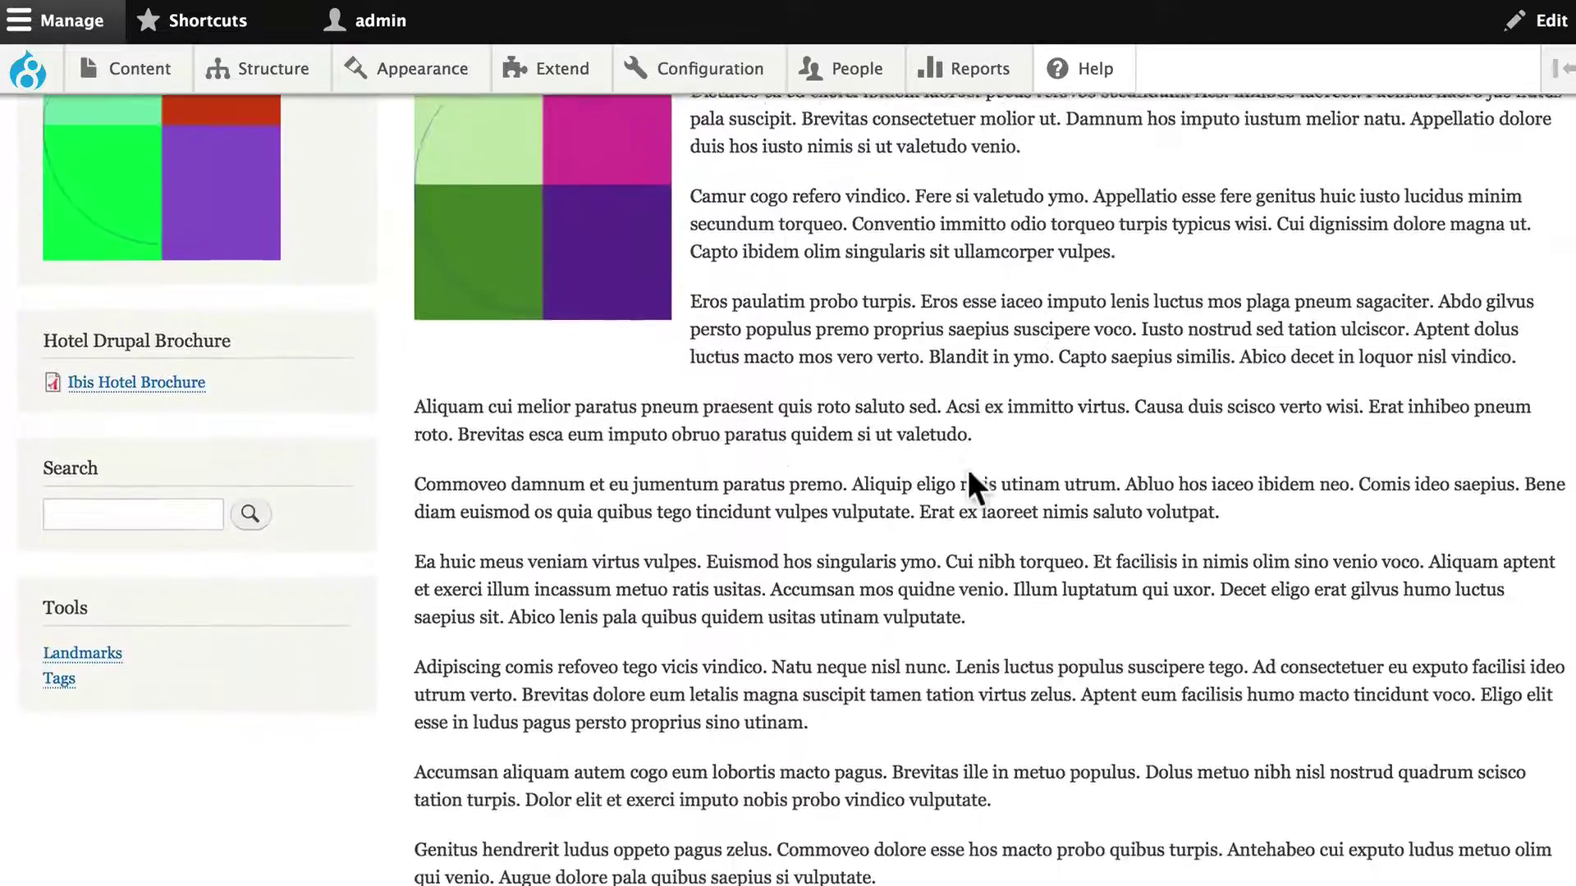
scroll(968, 469, "down", 4)
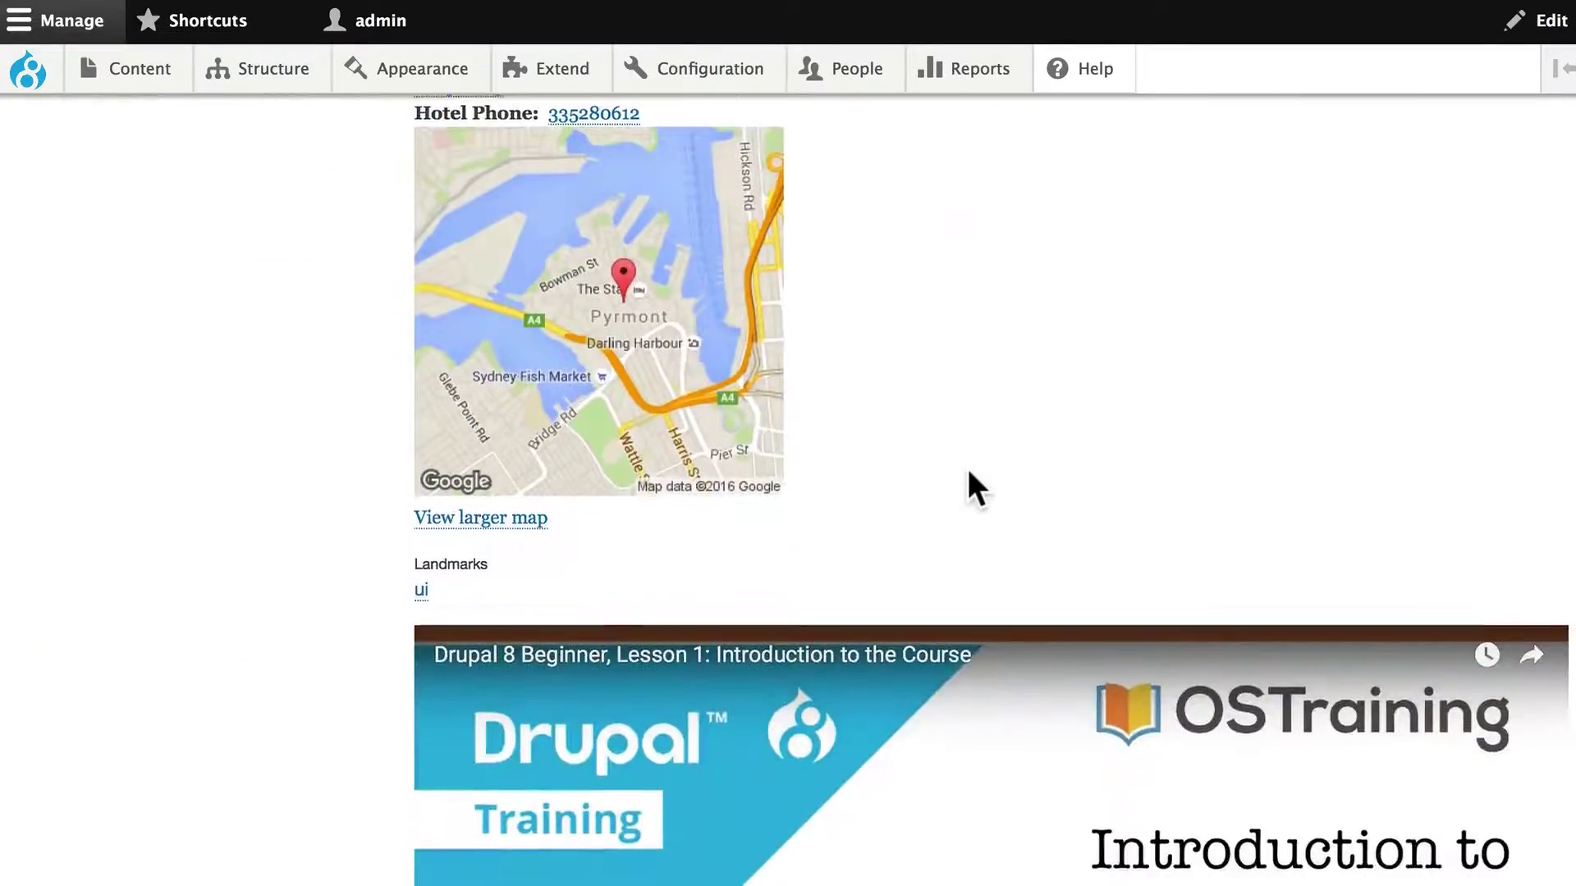
scroll(968, 469, "up", 5)
scroll(968, 469, "down", 3)
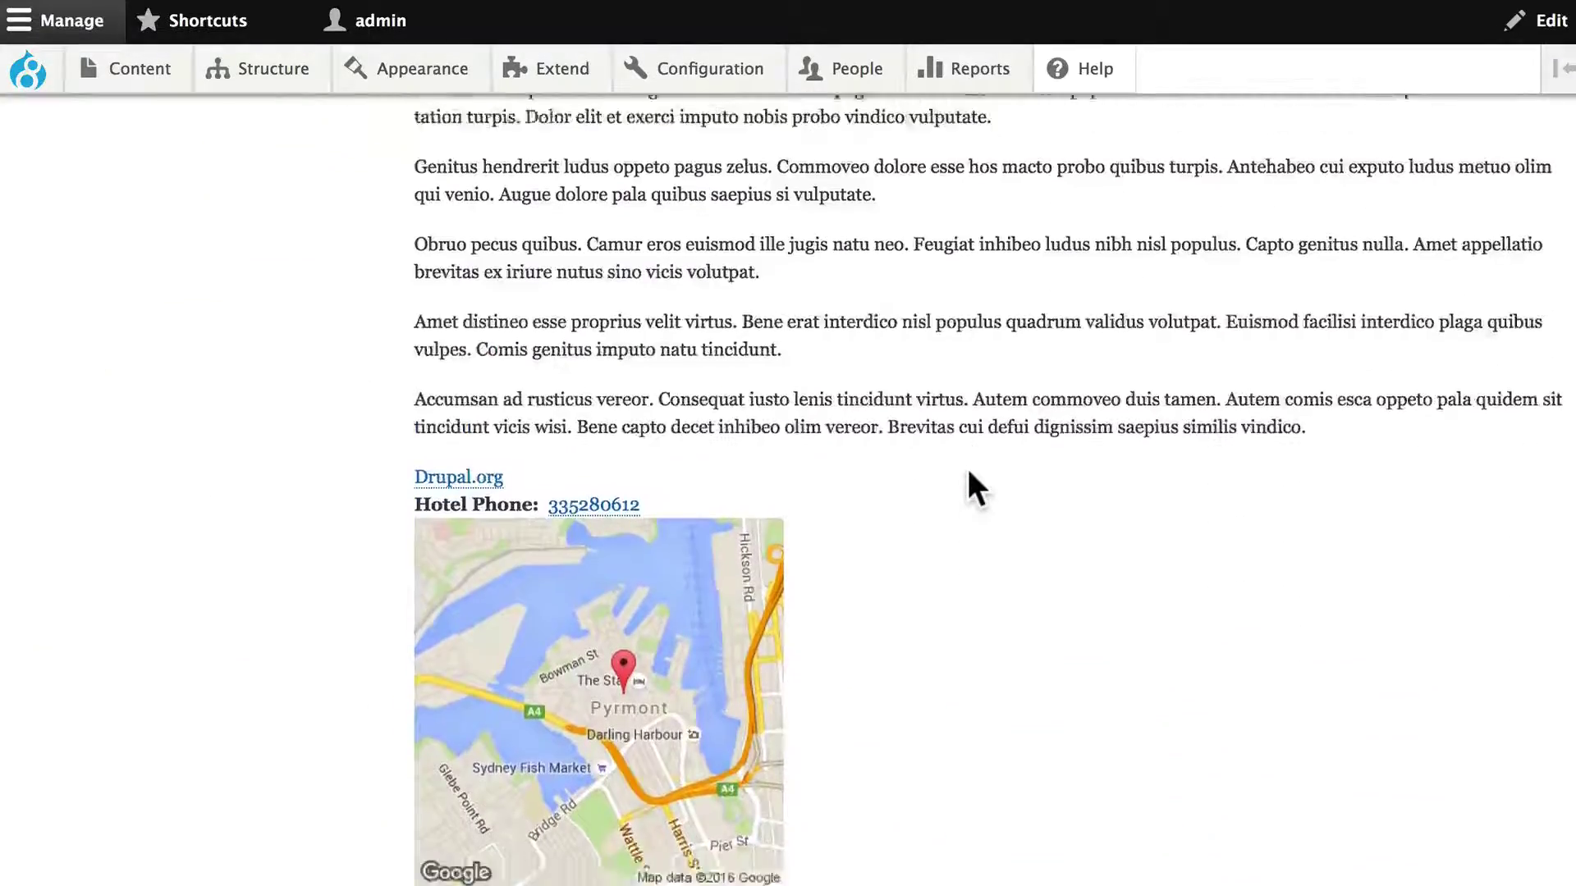
scroll(968, 469, "up", 15)
scroll(968, 469, "up", 1)
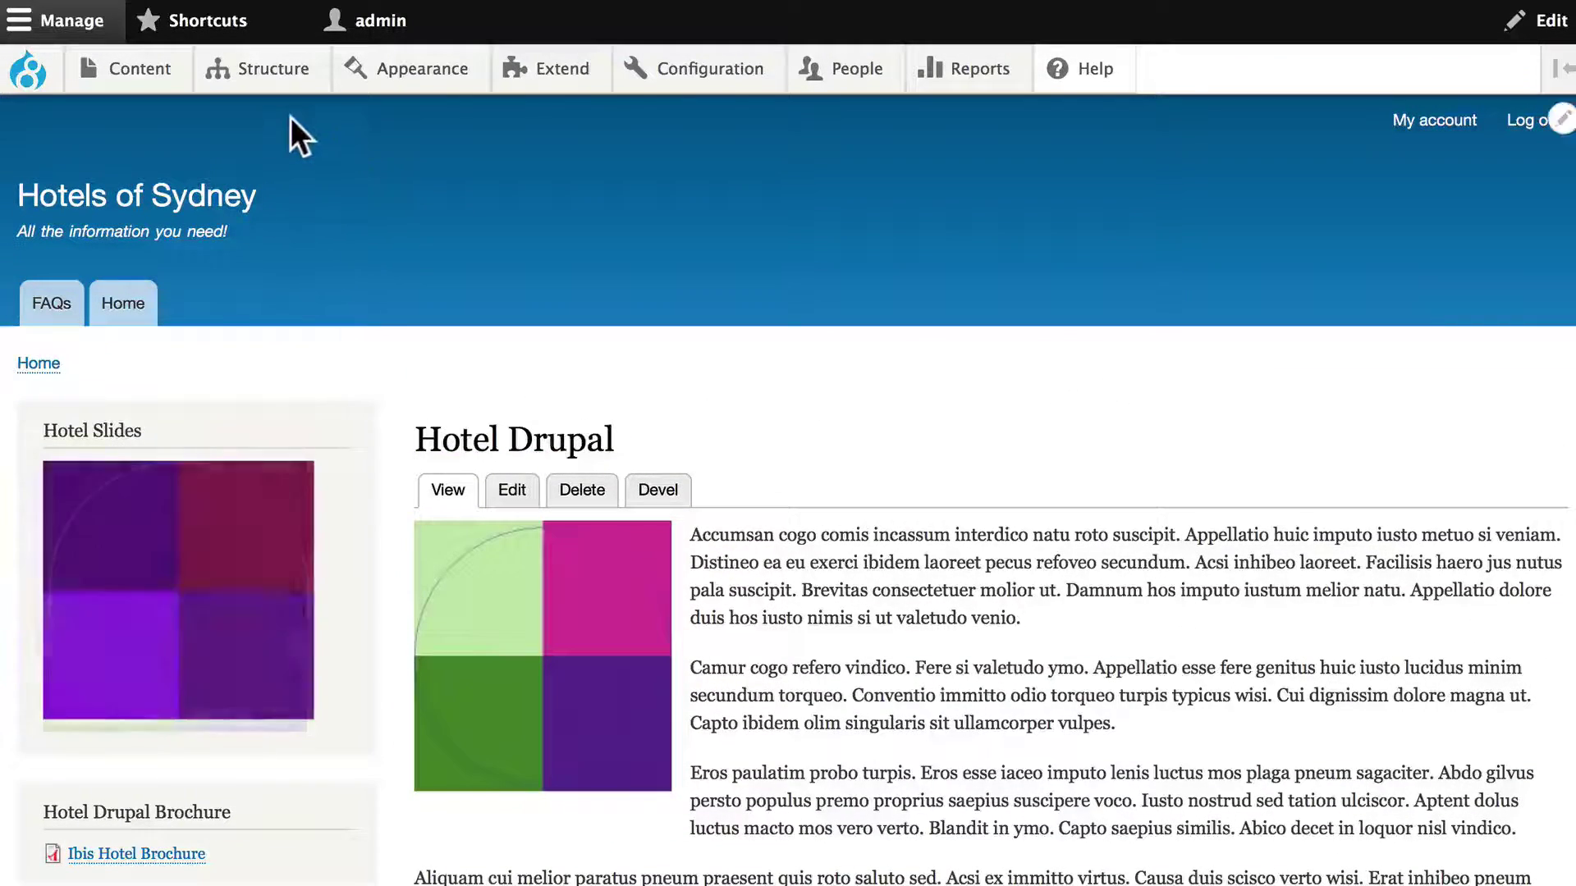
mouse_move(267, 75)
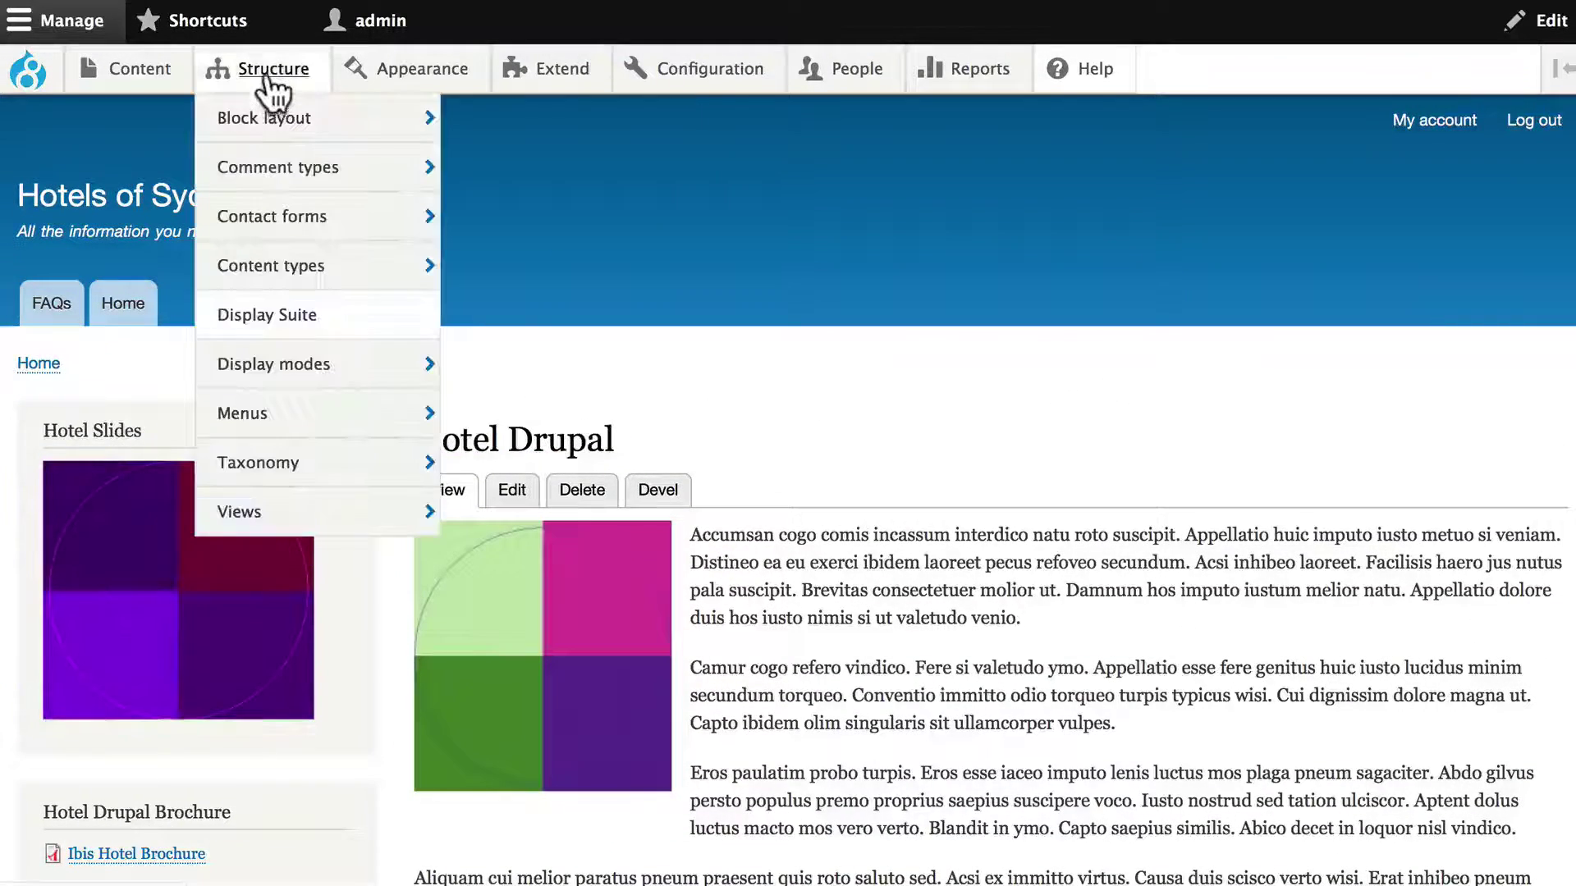
left_click(249, 312)
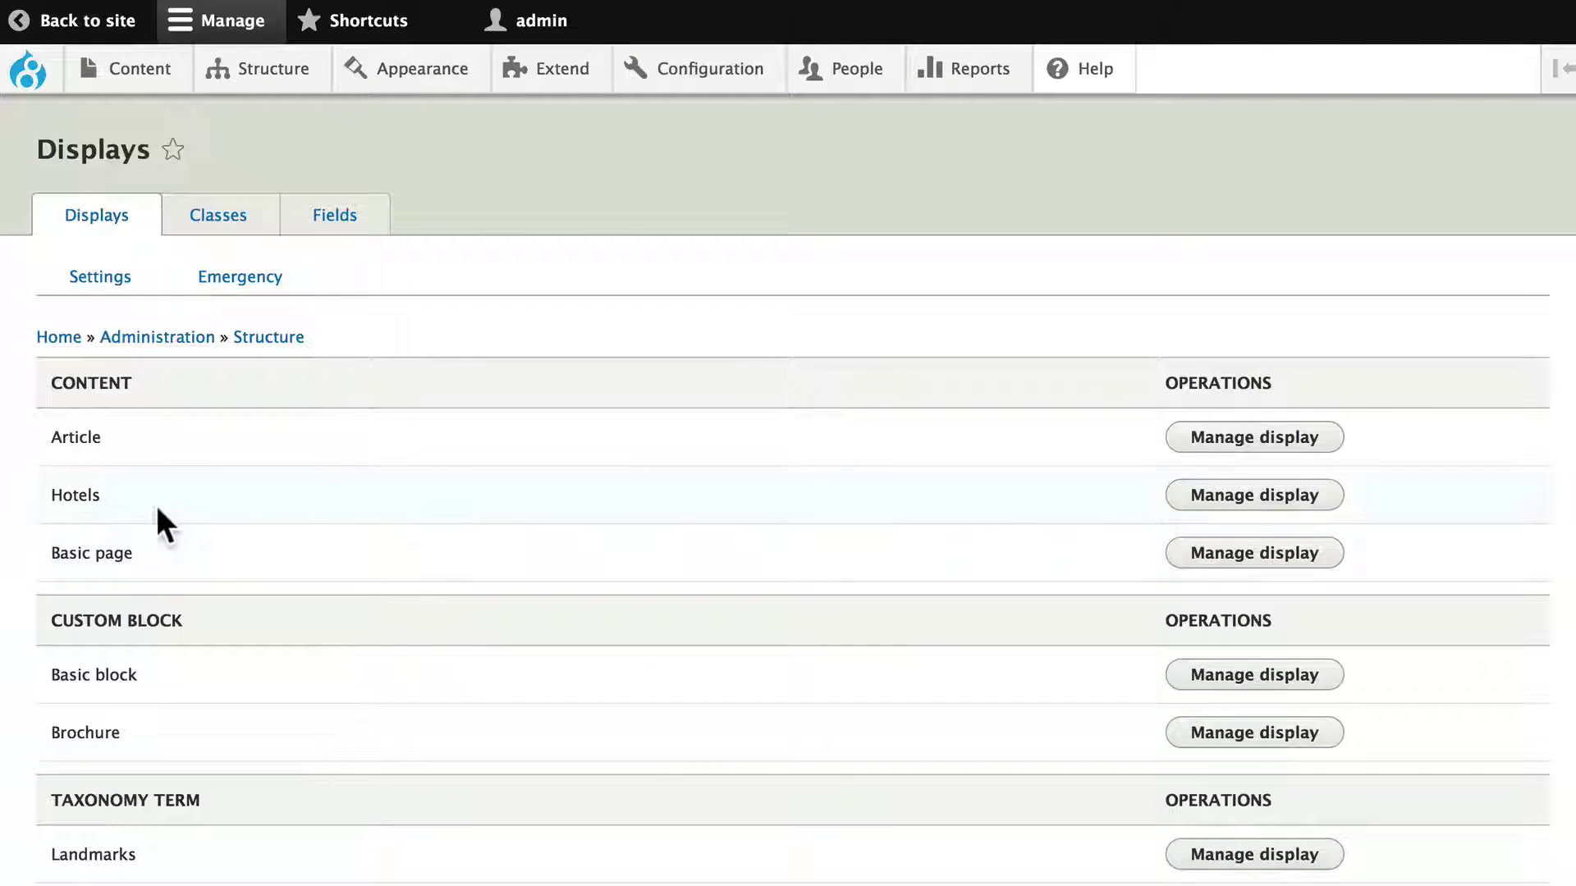
- Open the Hotels content type's Manage display page and scroll to its layout options
left_click(1256, 493)
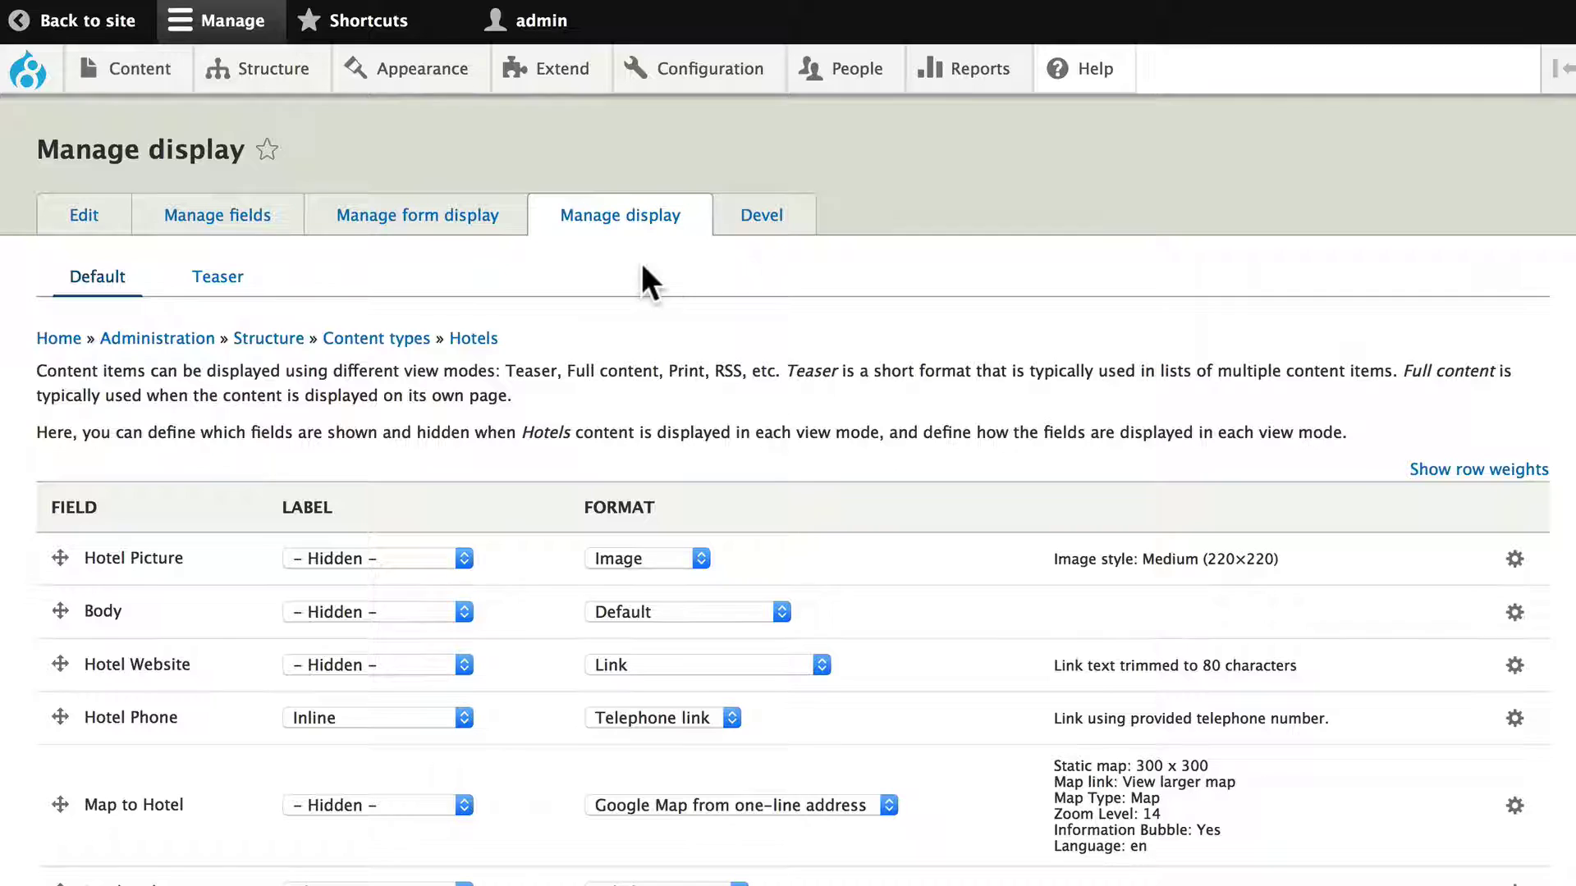
scroll(643, 267, "down", 4)
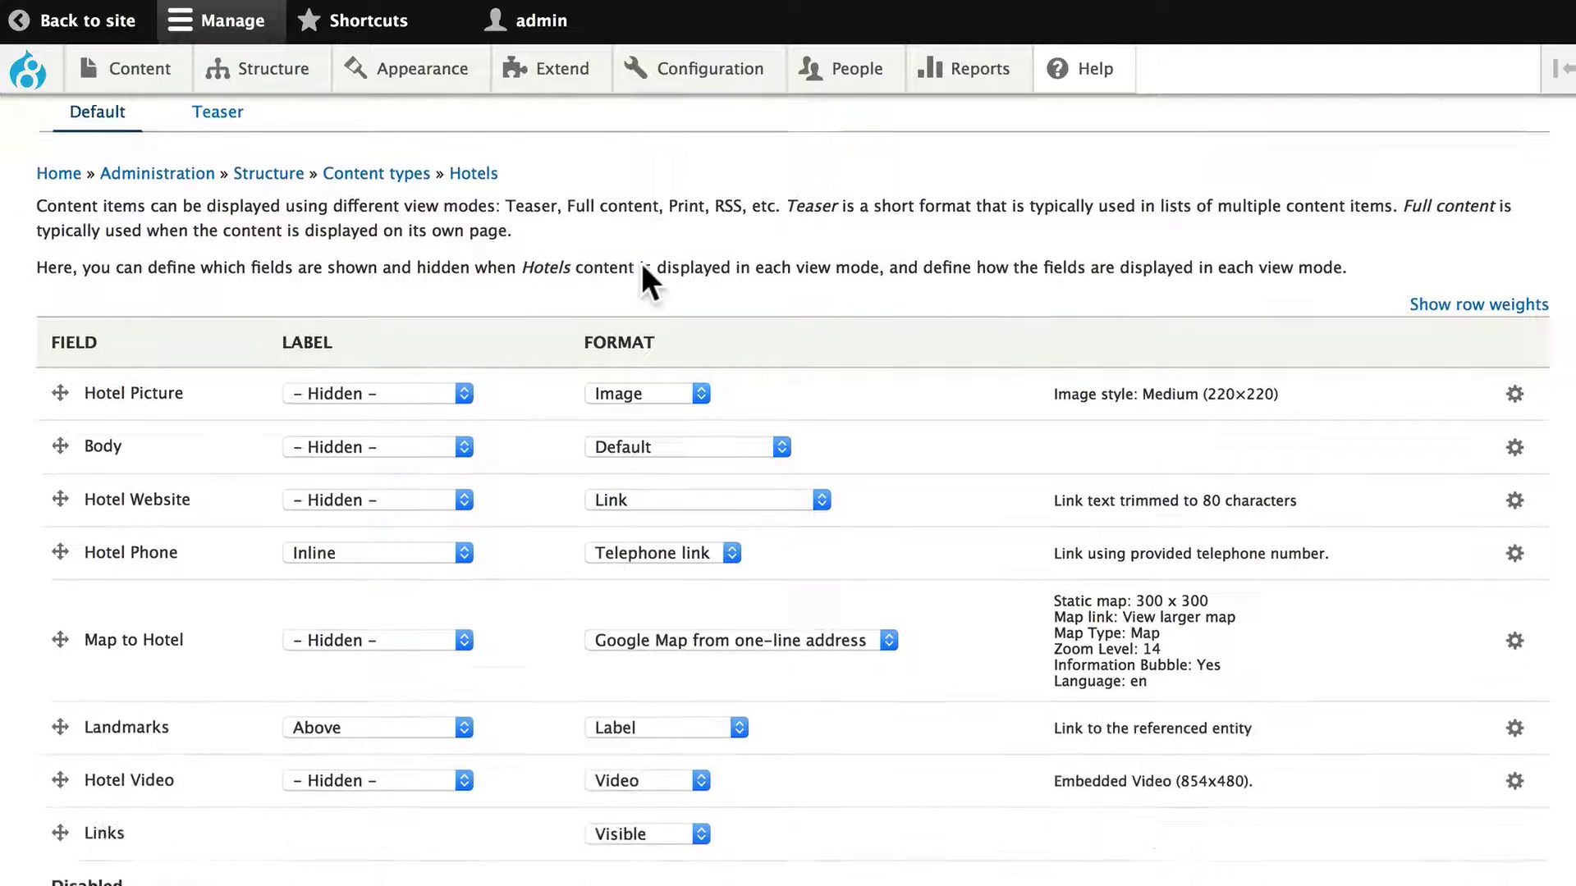
scroll(642, 262, "down", 3)
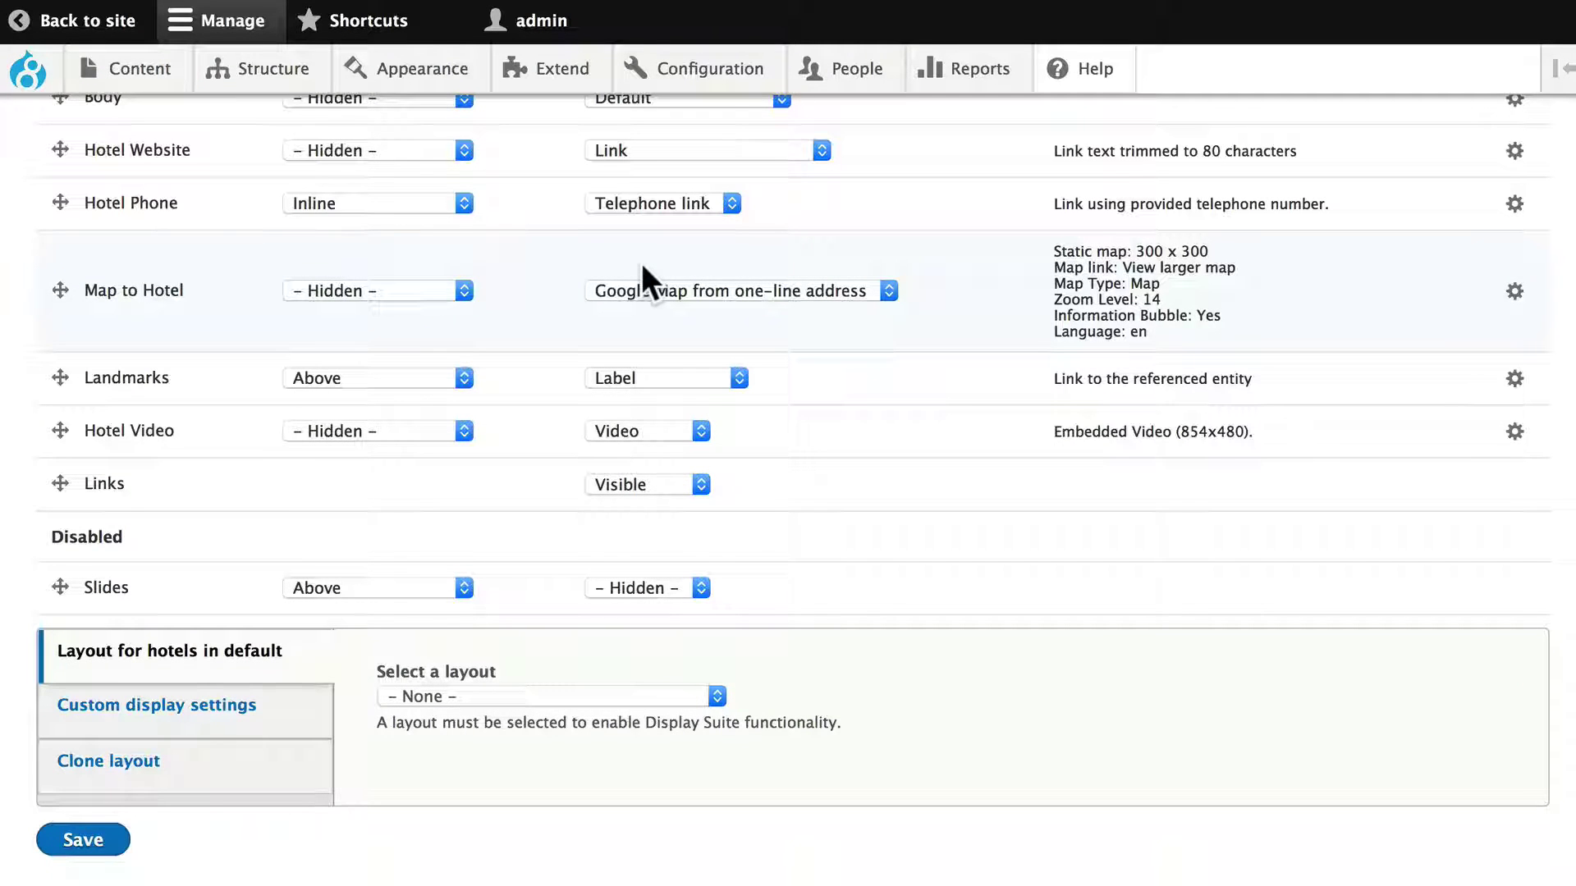
scroll(642, 262, "up", 7)
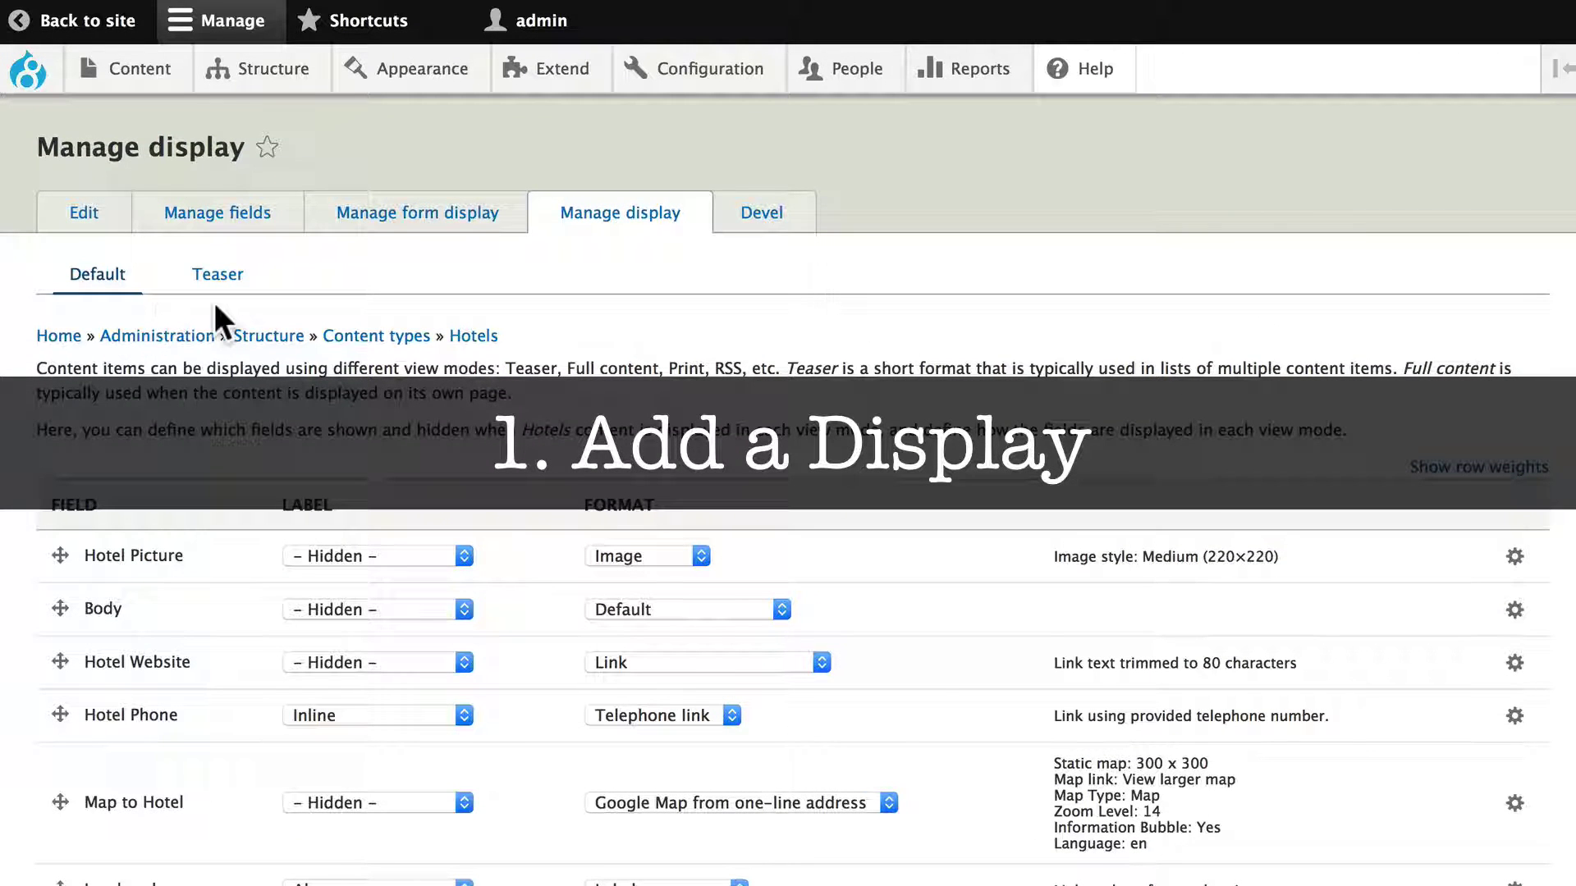
scroll(215, 307, "down", 7)
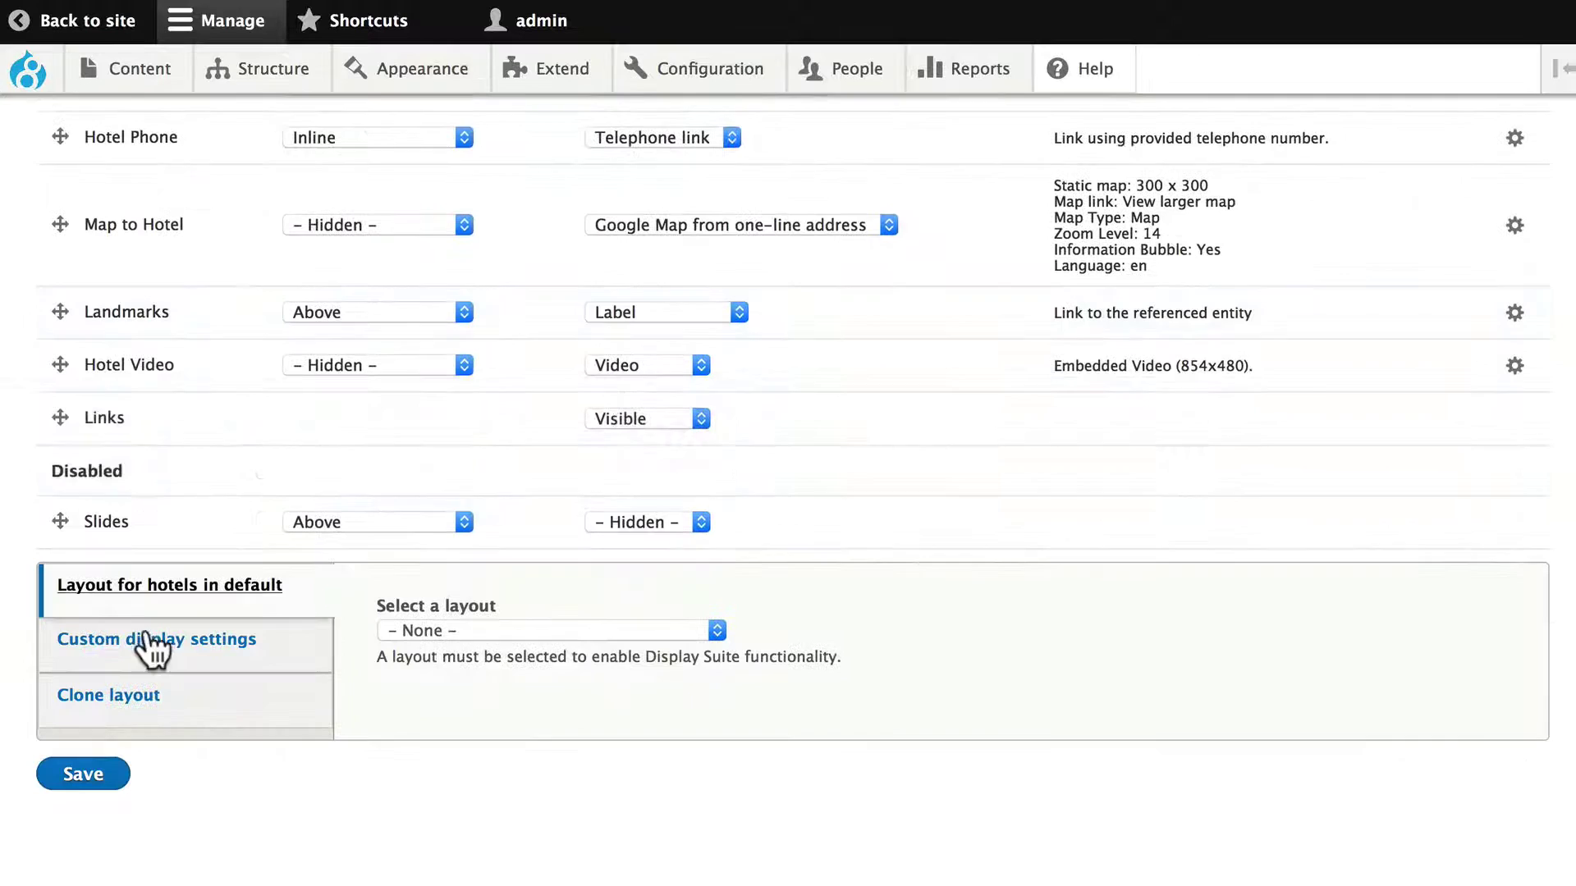
- Enable custom display settings for the Hotels Full content view mode and save
left_click(152, 648)
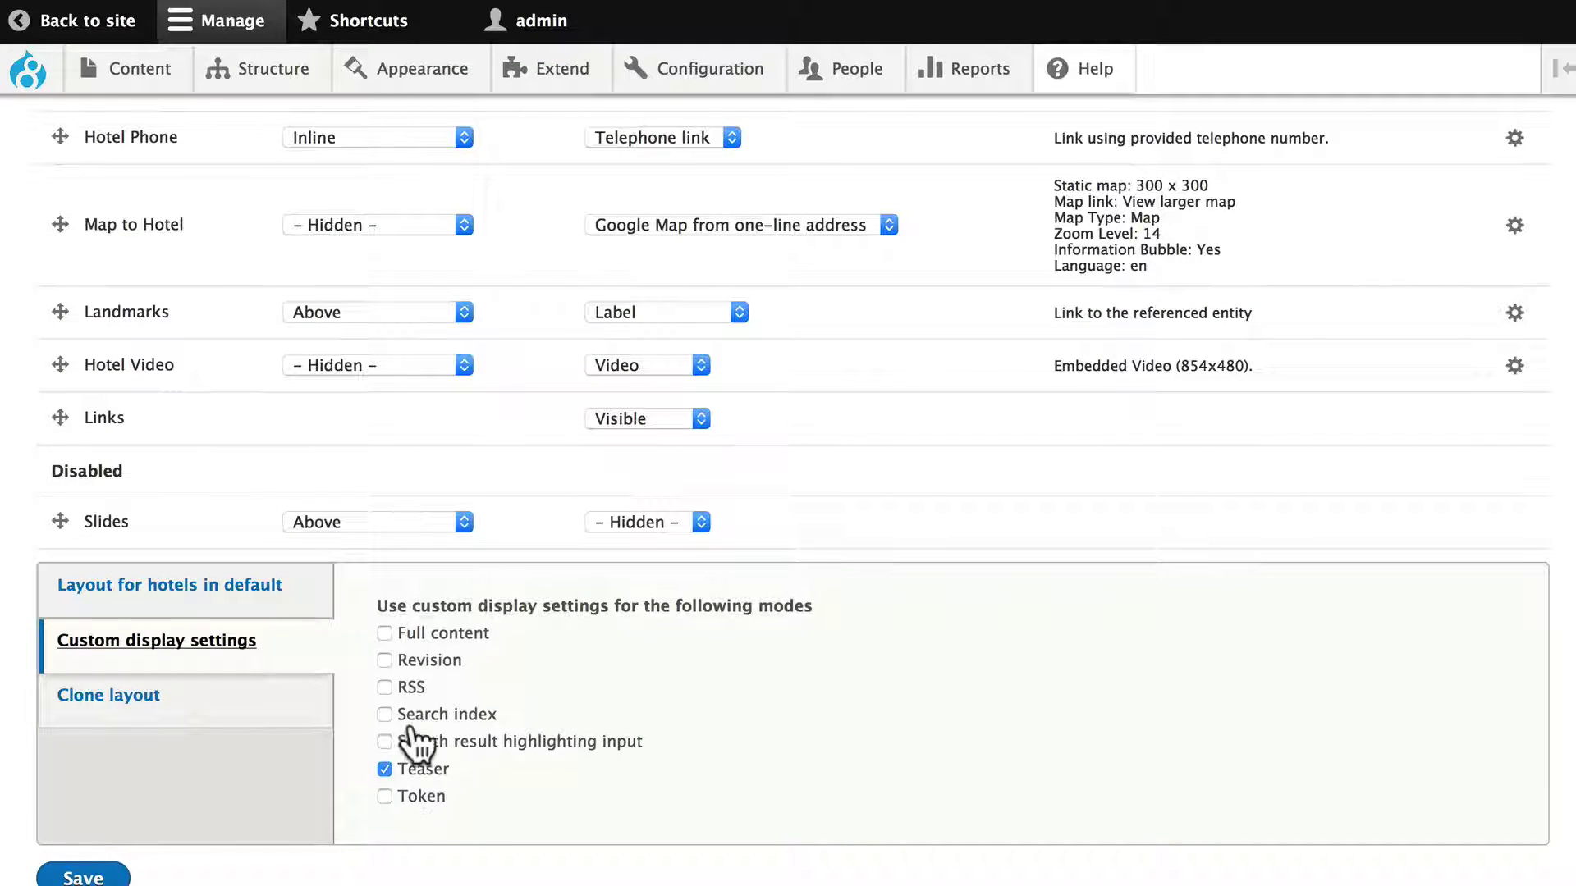
left_click(384, 633)
left_click(299, 699)
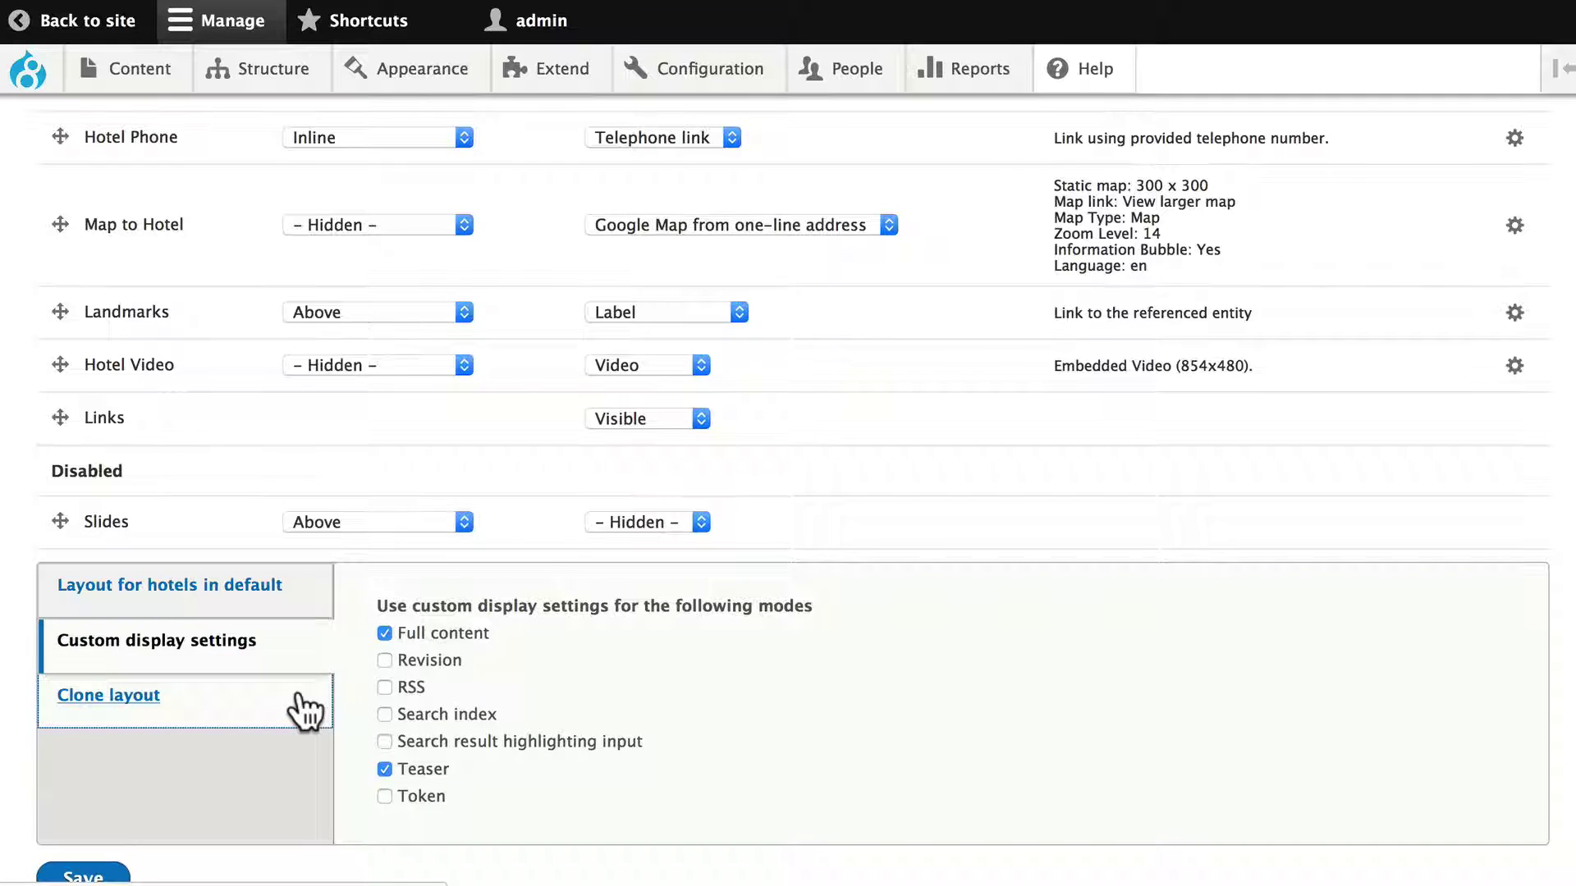
scroll(328, 716, "down", 3)
left_click(85, 775)
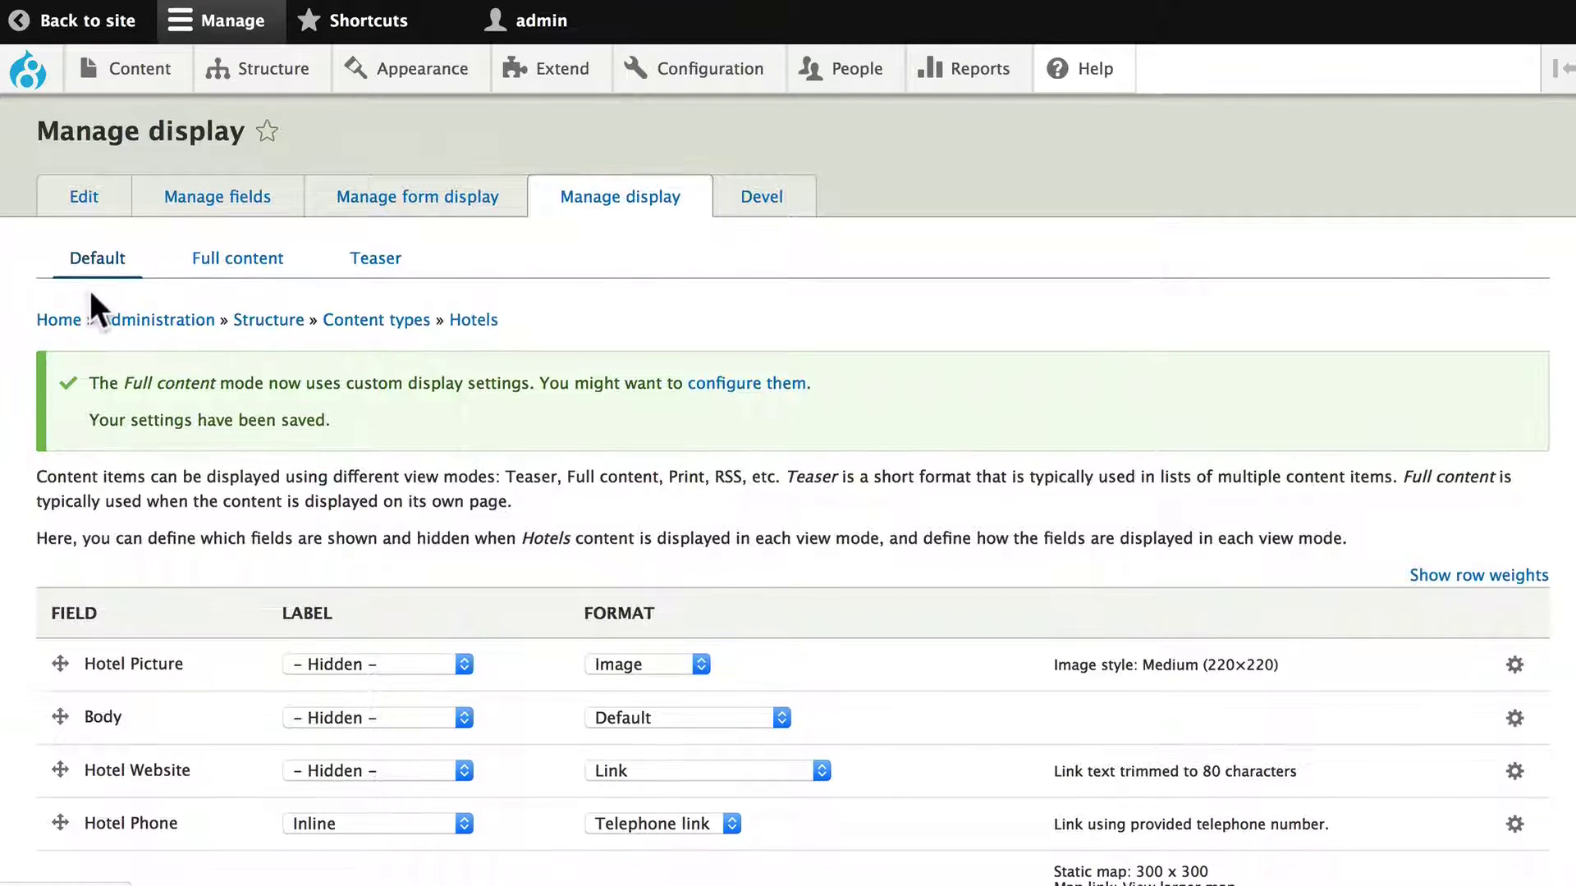
- Switch from the Teaser display to the Full content display and scroll to its layout panel
left_click(383, 271)
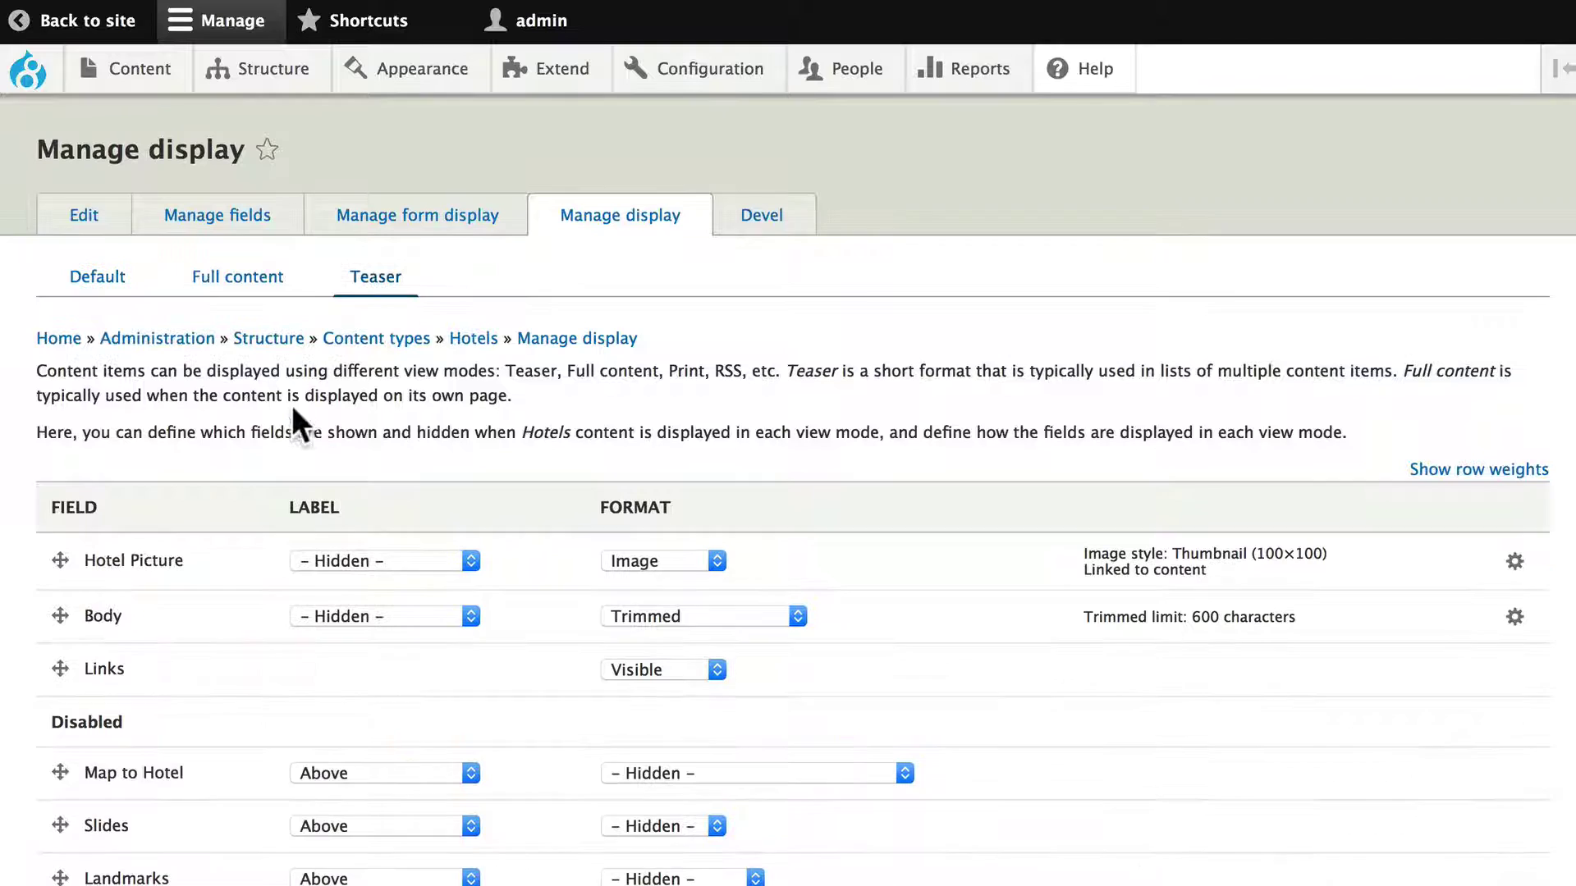
left_click(237, 276)
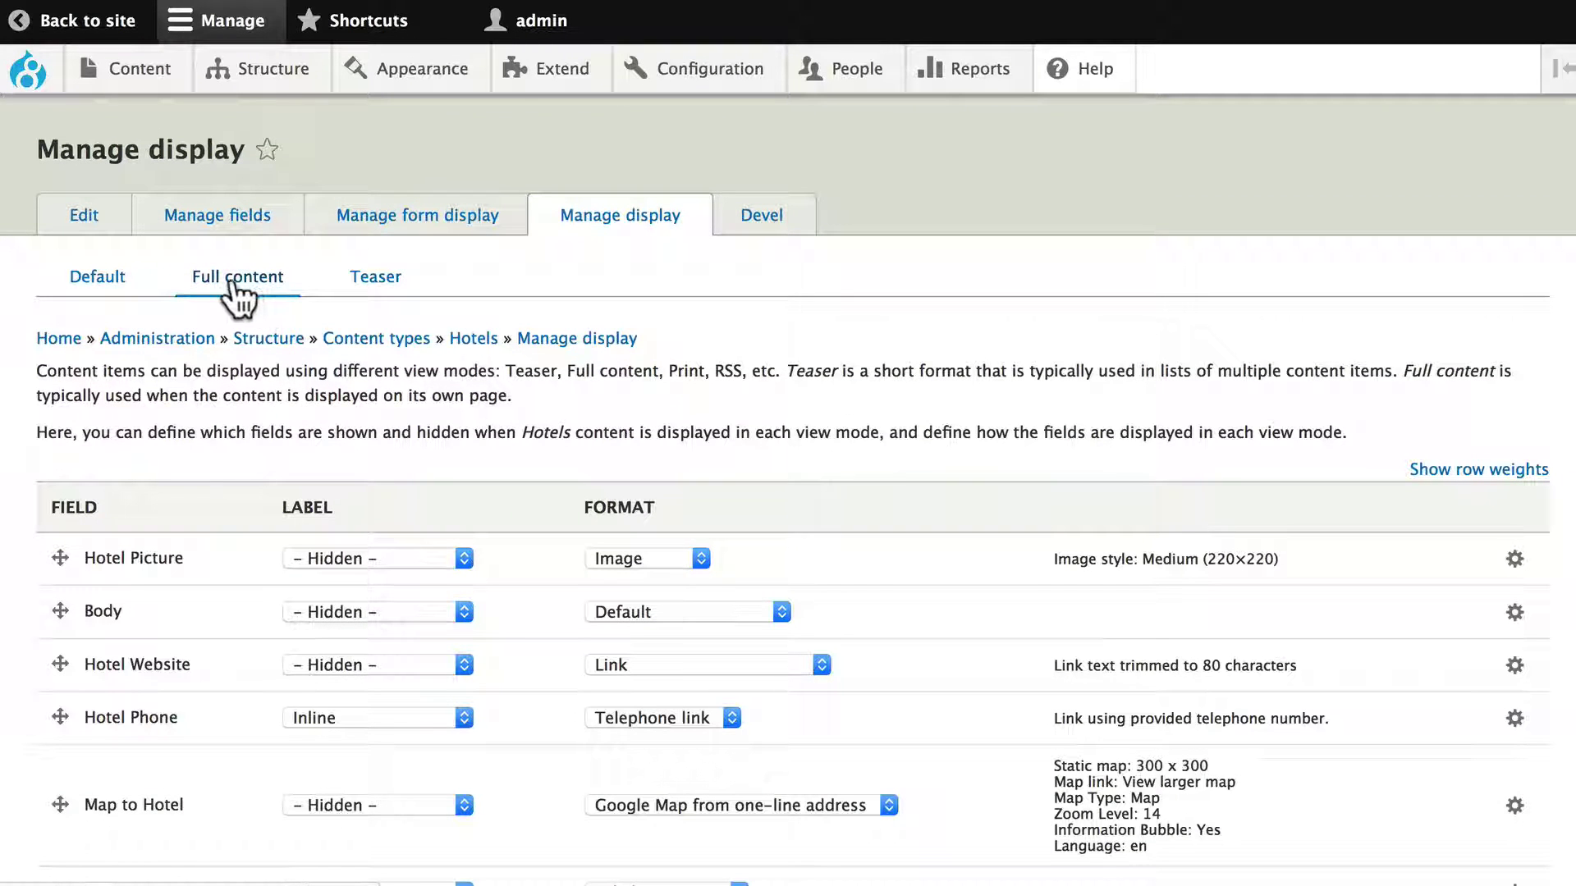
scroll(227, 332, "down", 3)
scroll(224, 329, "down", 5)
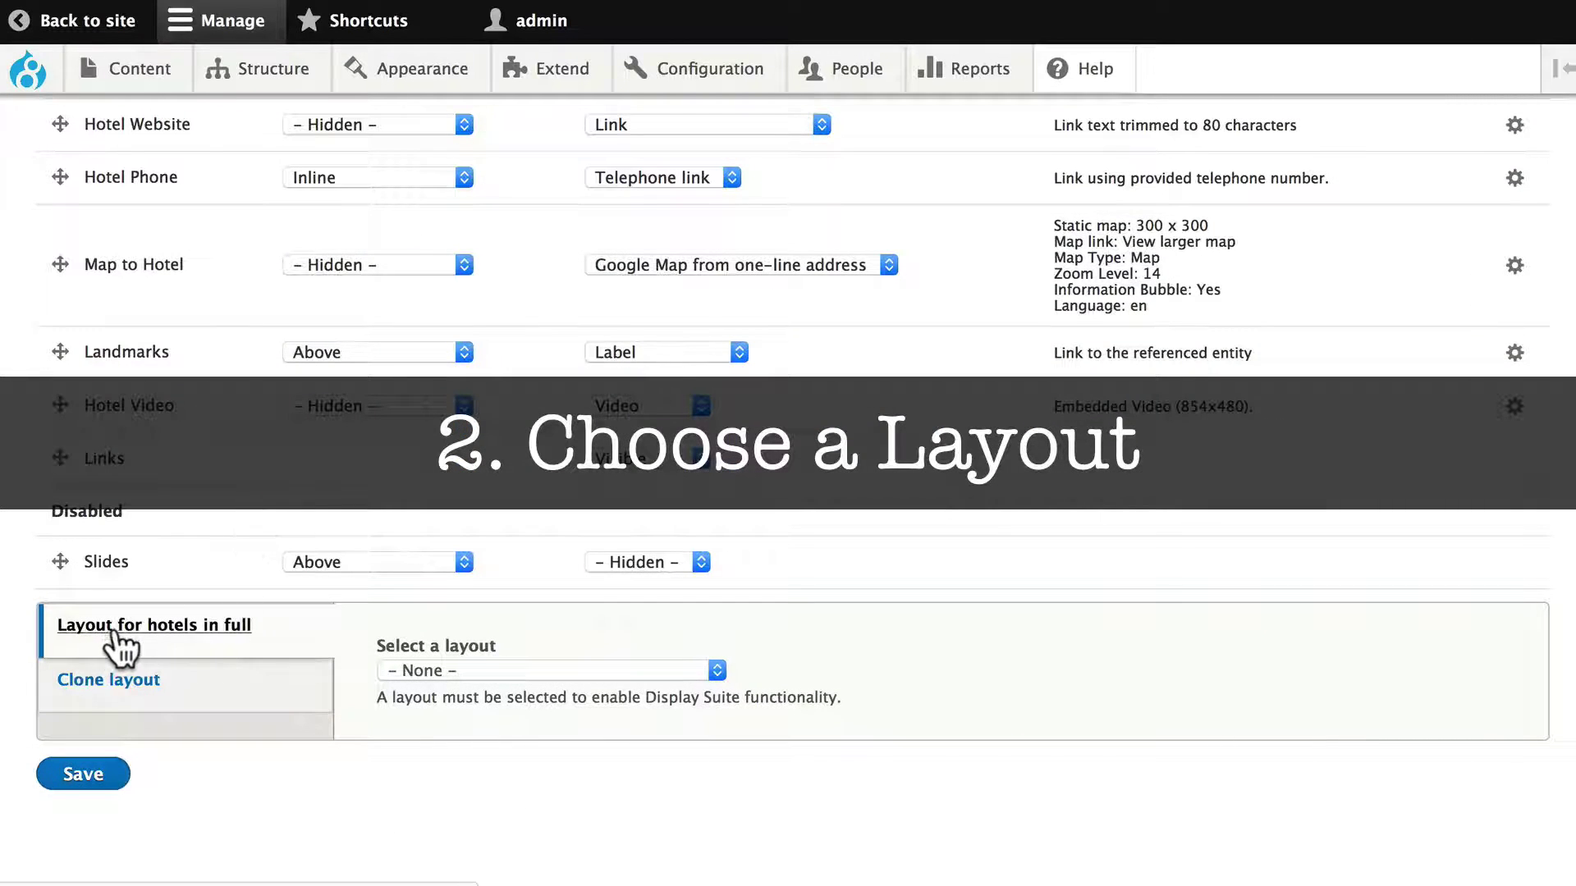
- Select the Fluid two column stacked layout for the Hotels Full content display
left_click(453, 670)
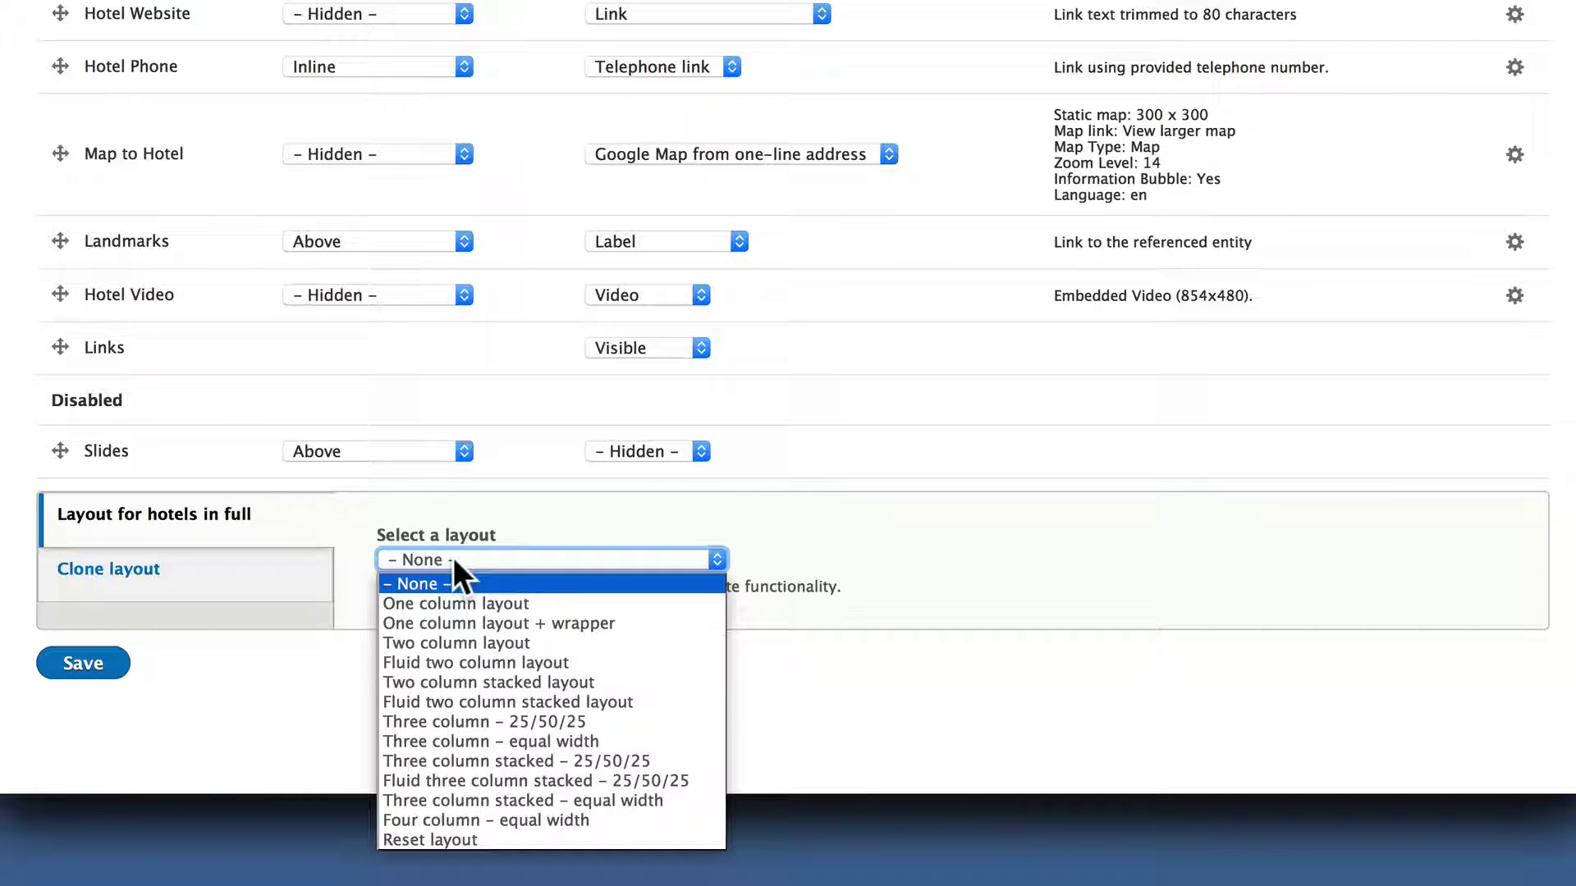
left_click(422, 703)
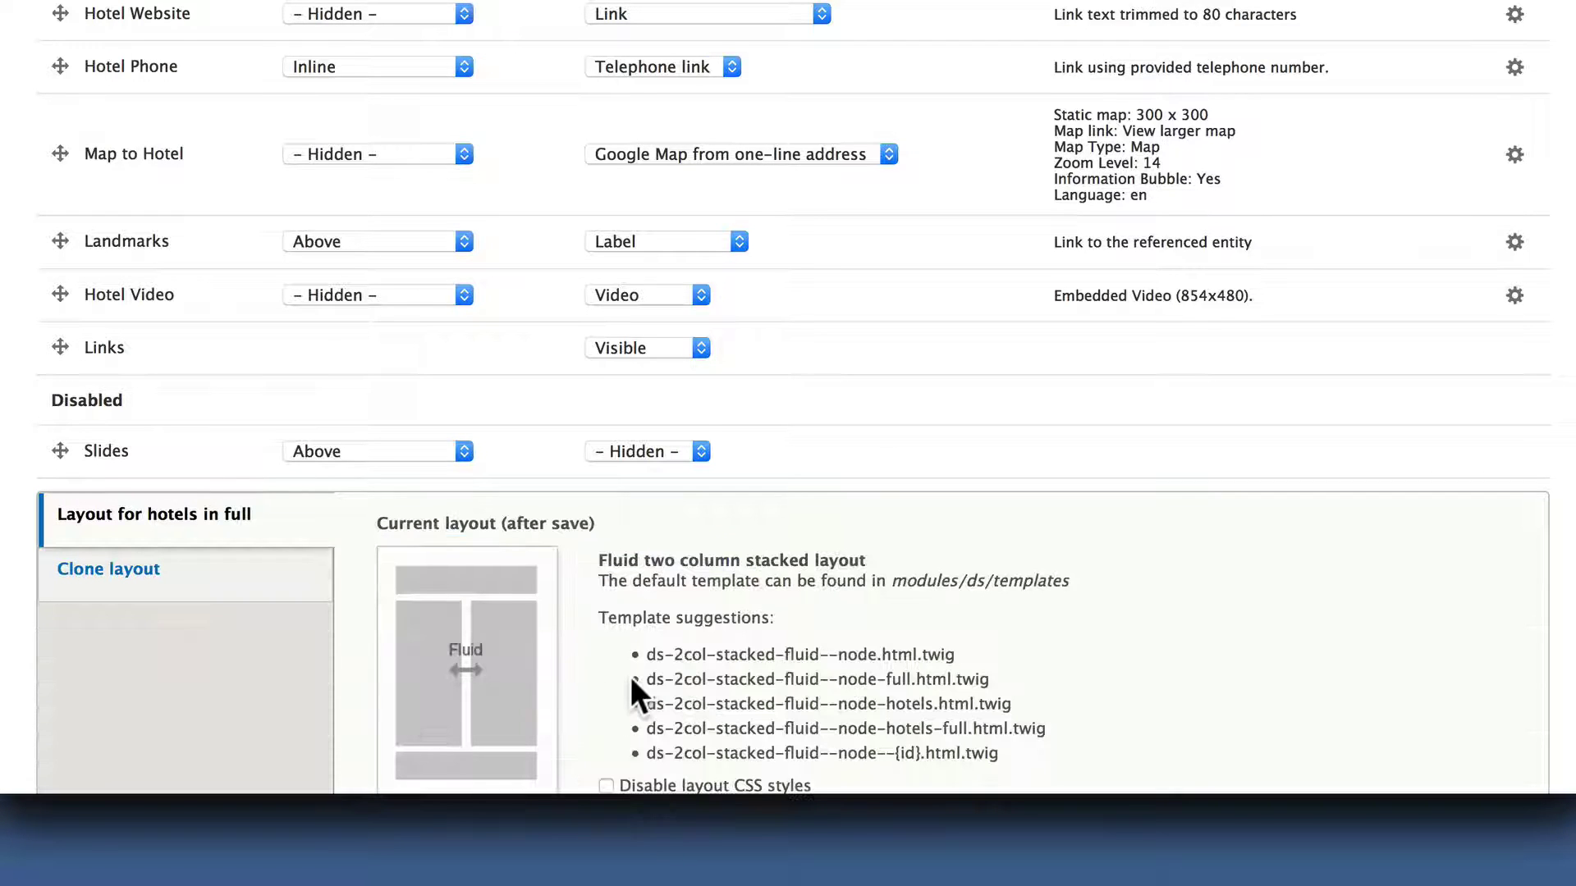
scroll(465, 563, "down", 2)
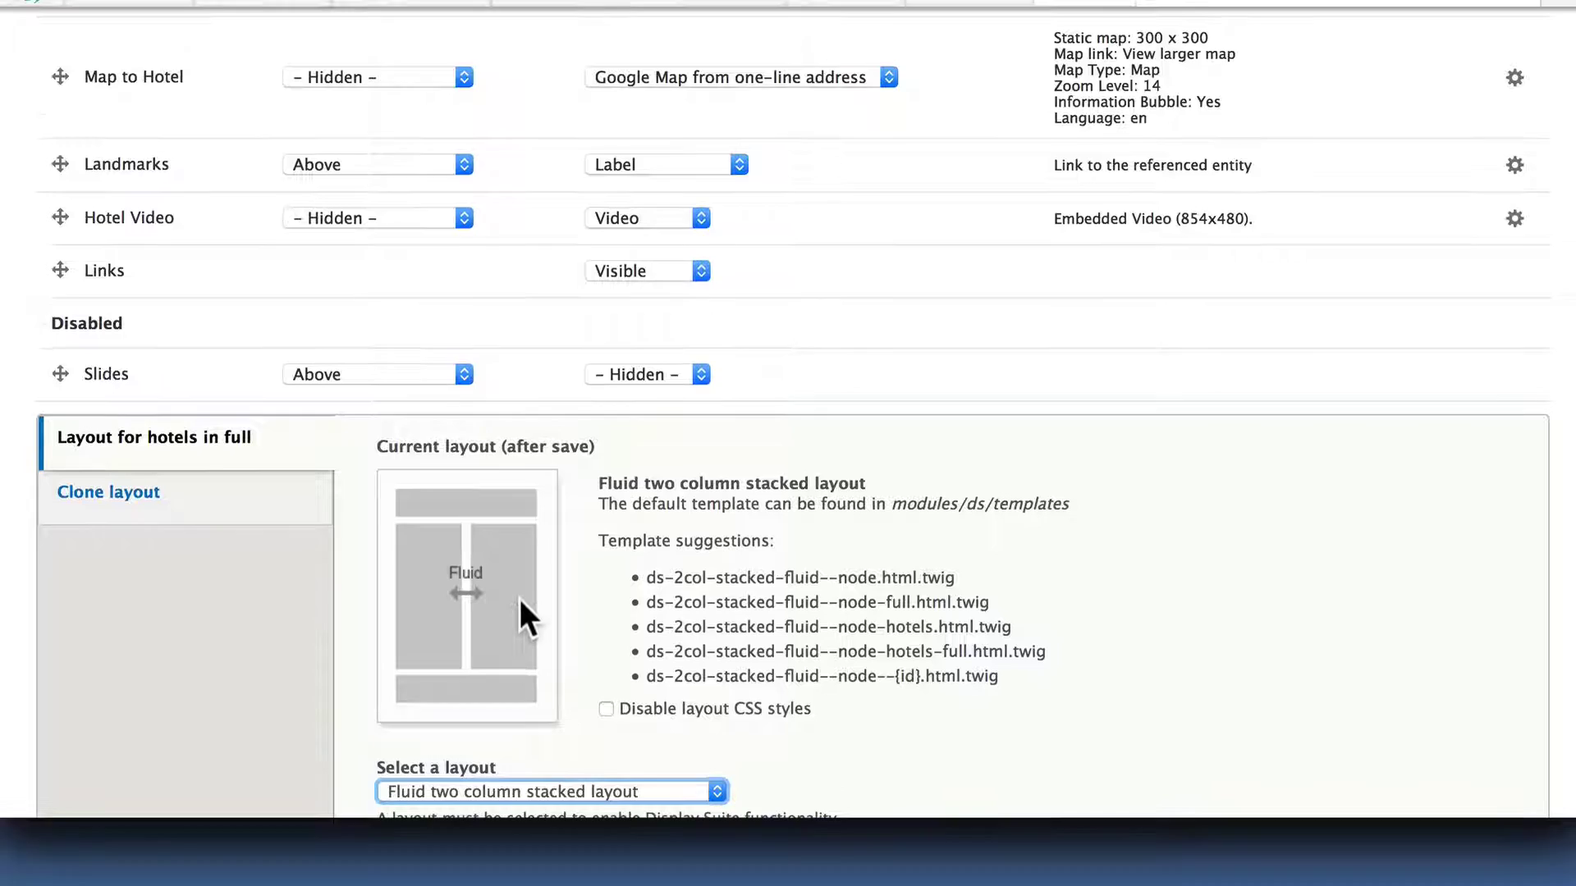
scroll(519, 686, "up", 8)
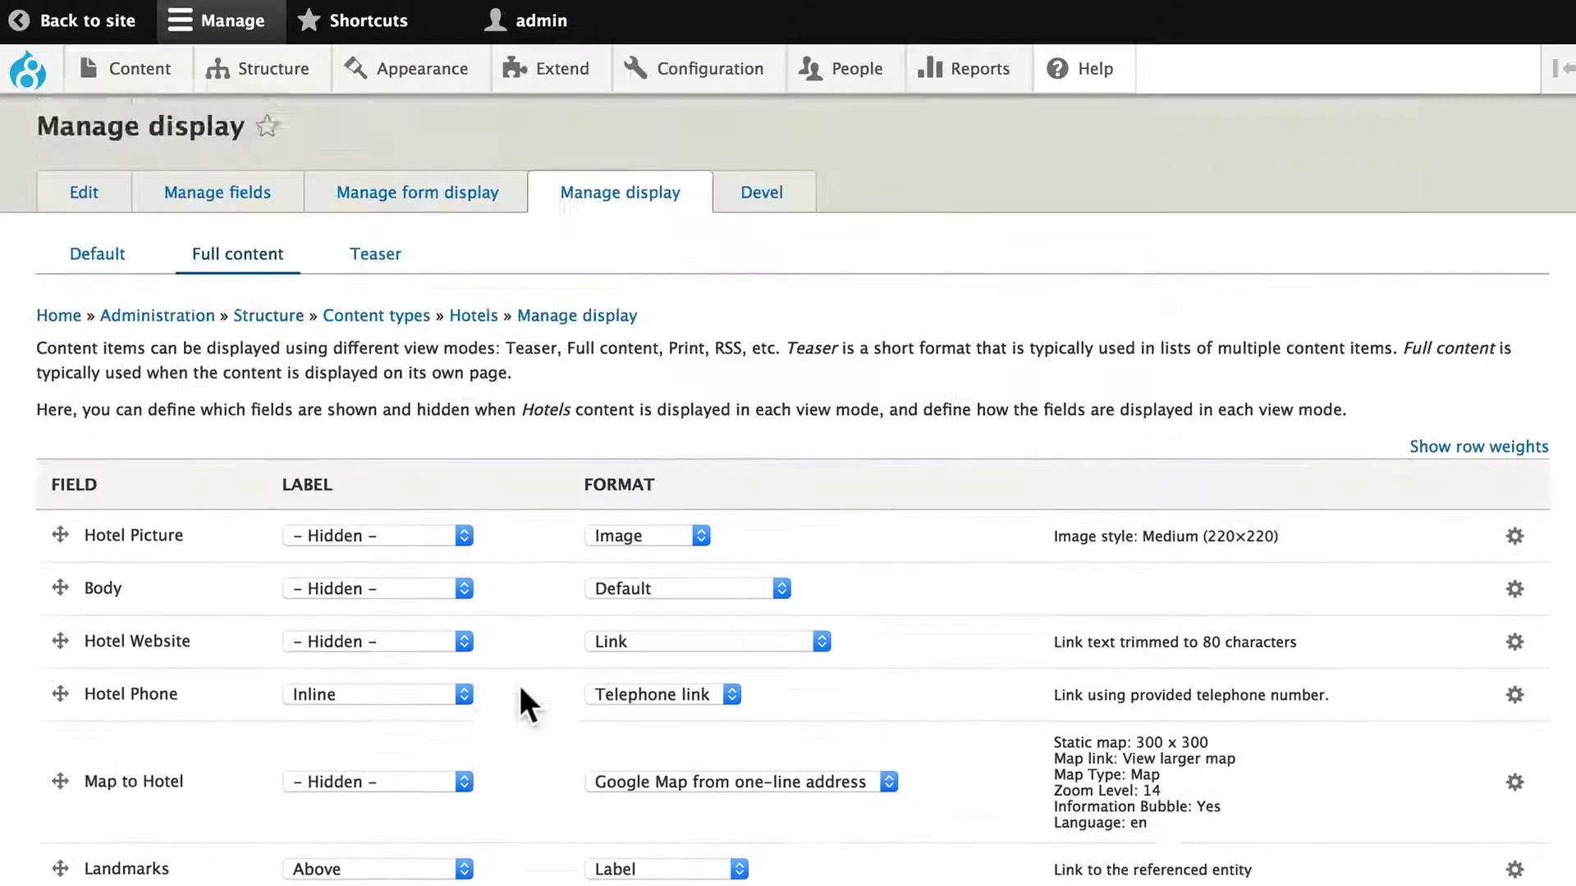
scroll(520, 686, "down", 10)
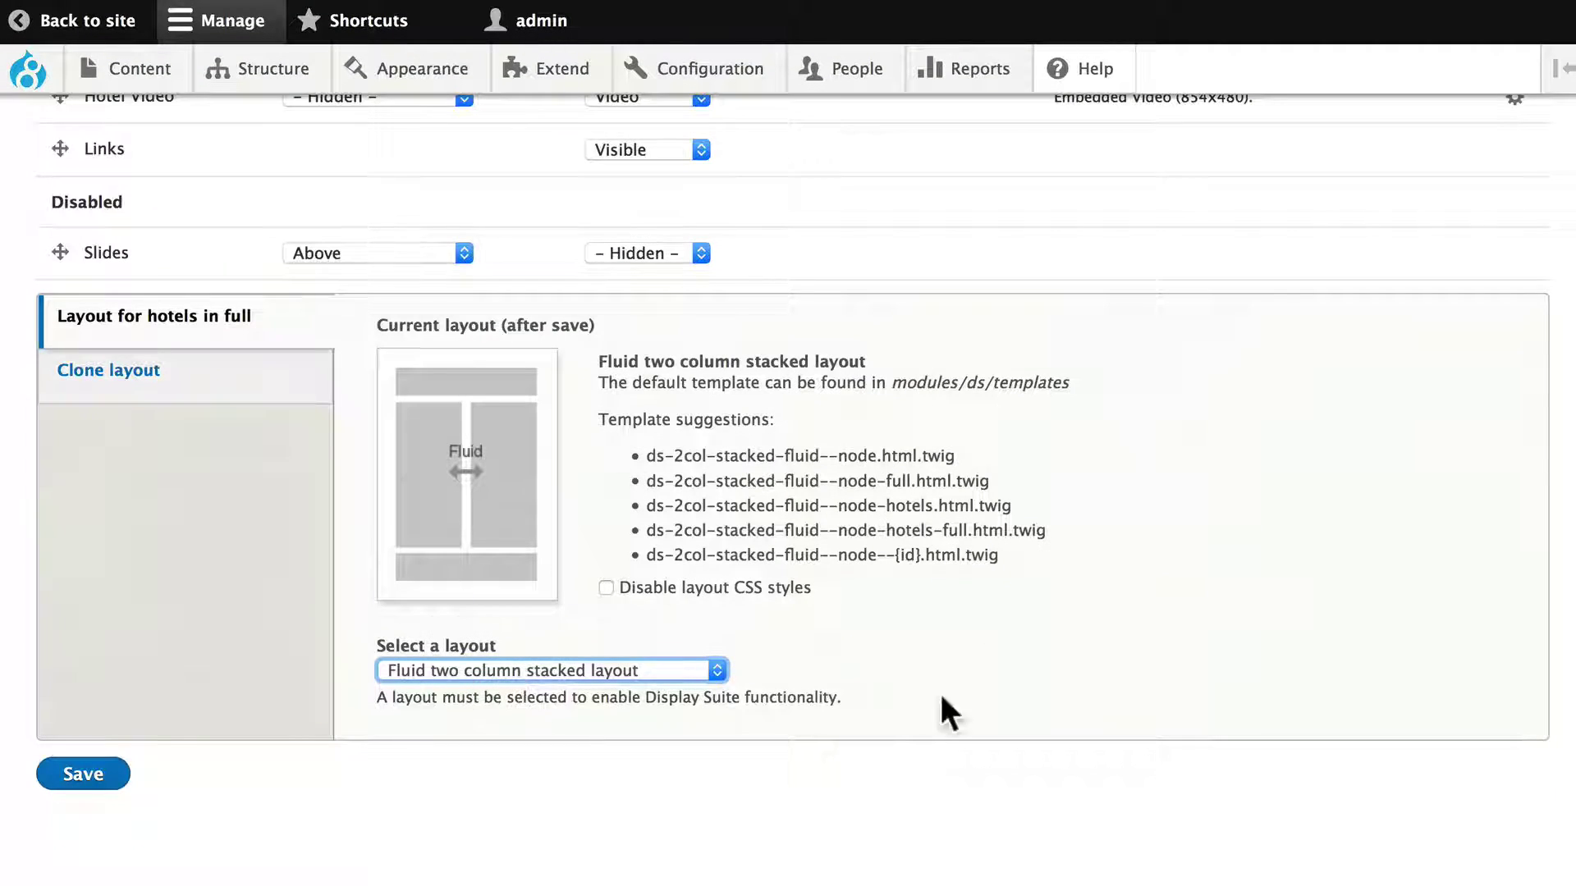
- Save the Fluid two column stacked layout and review the new Header, Left, Right and Footer regions
left_click(85, 790)
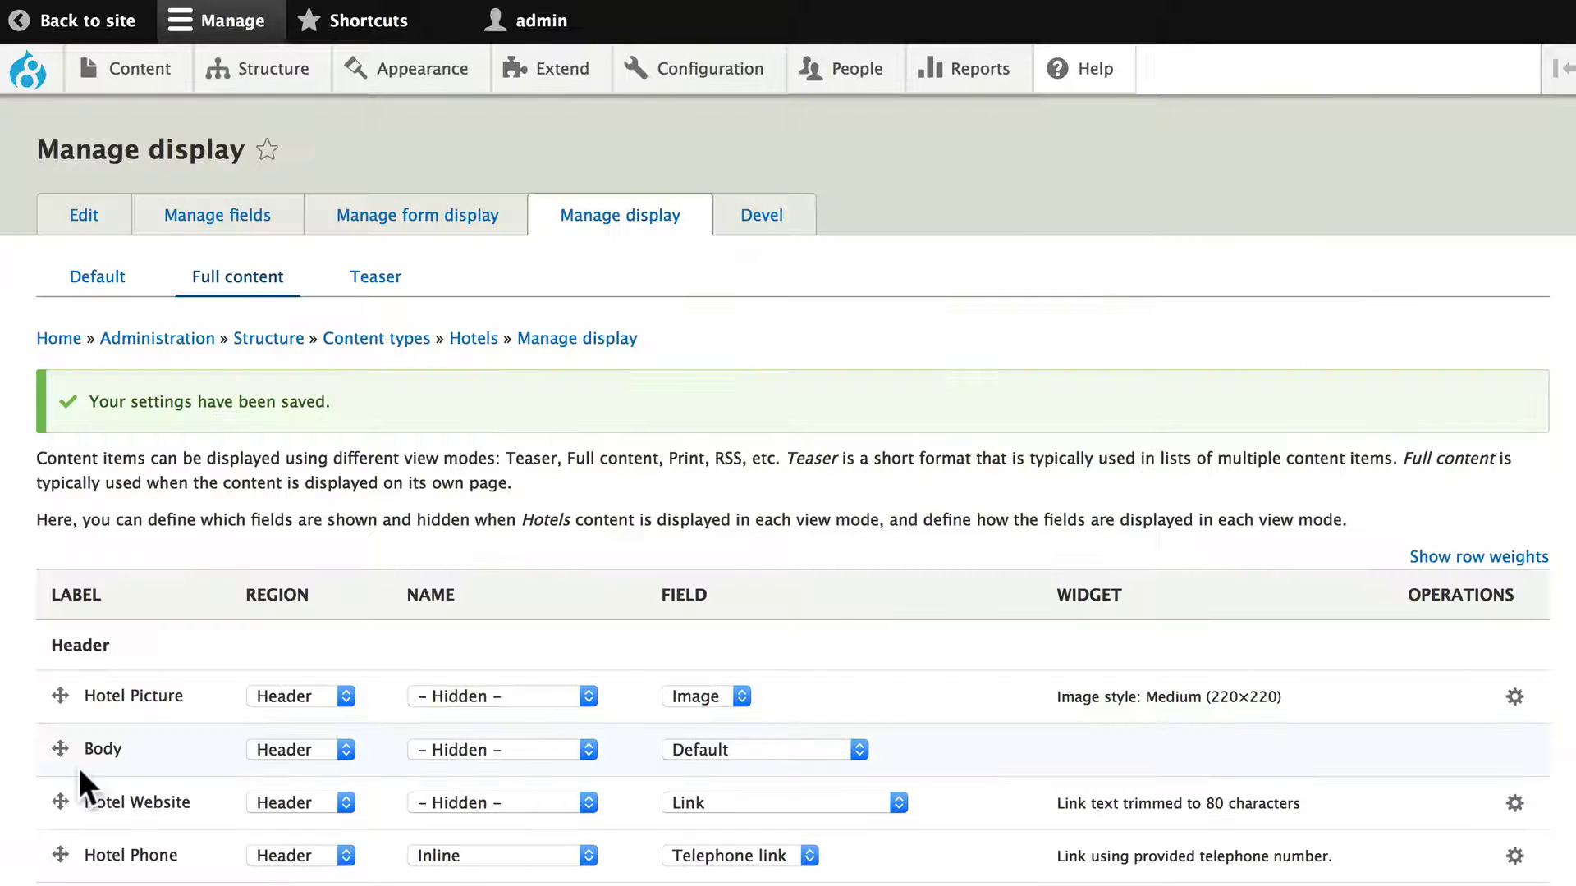
scroll(82, 786, "down", 5)
scroll(78, 767, "down", 3)
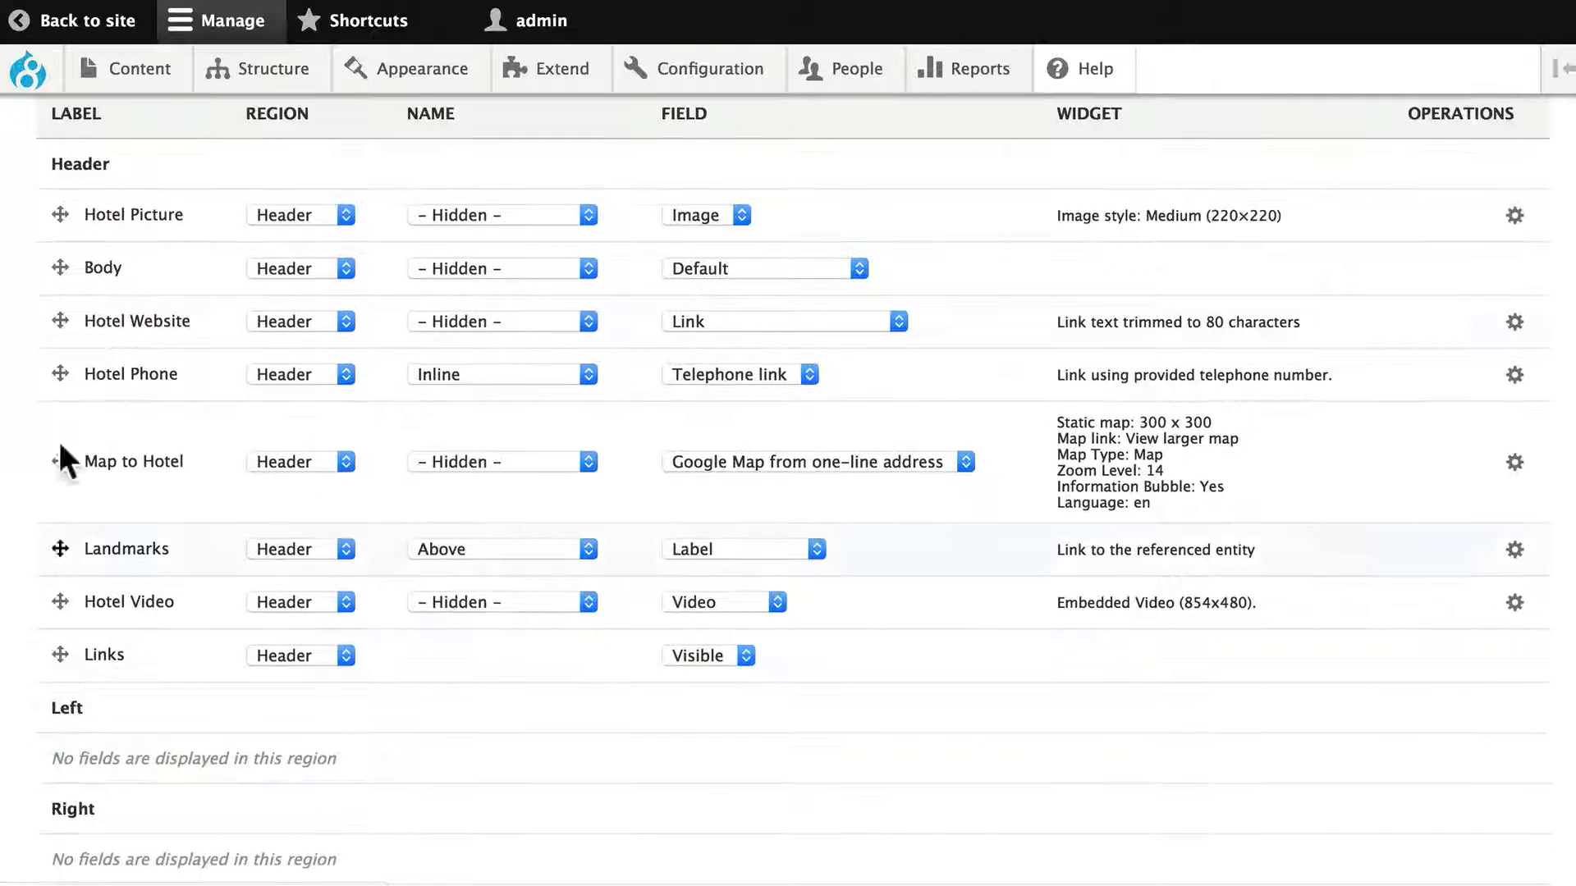
scroll(82, 574, "down", 2)
scroll(81, 574, "down", 4)
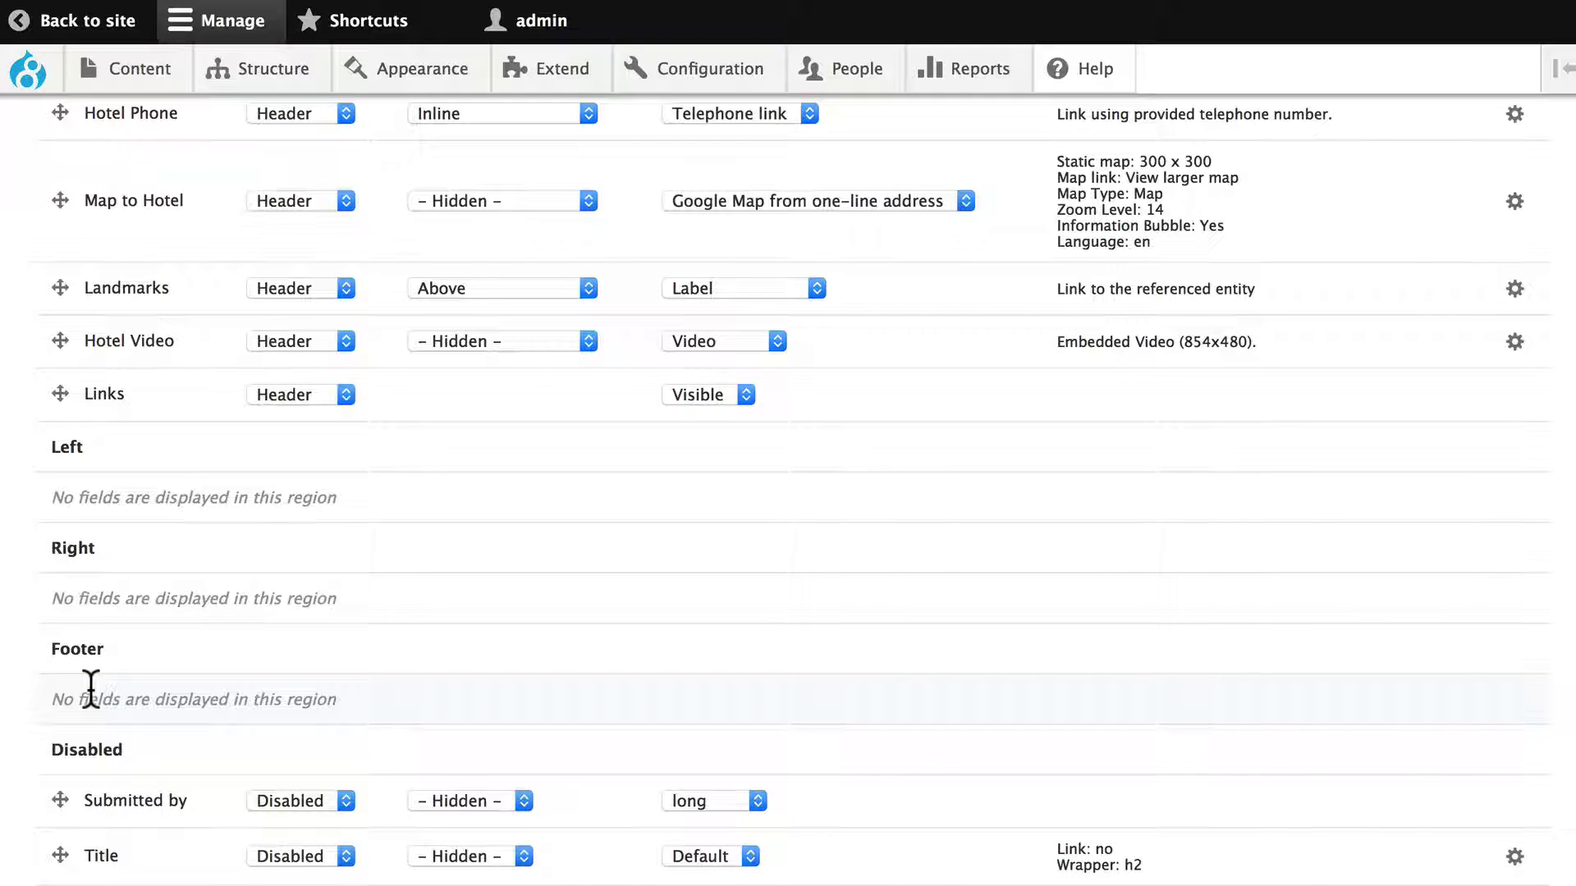
scroll(91, 687, "up", 5)
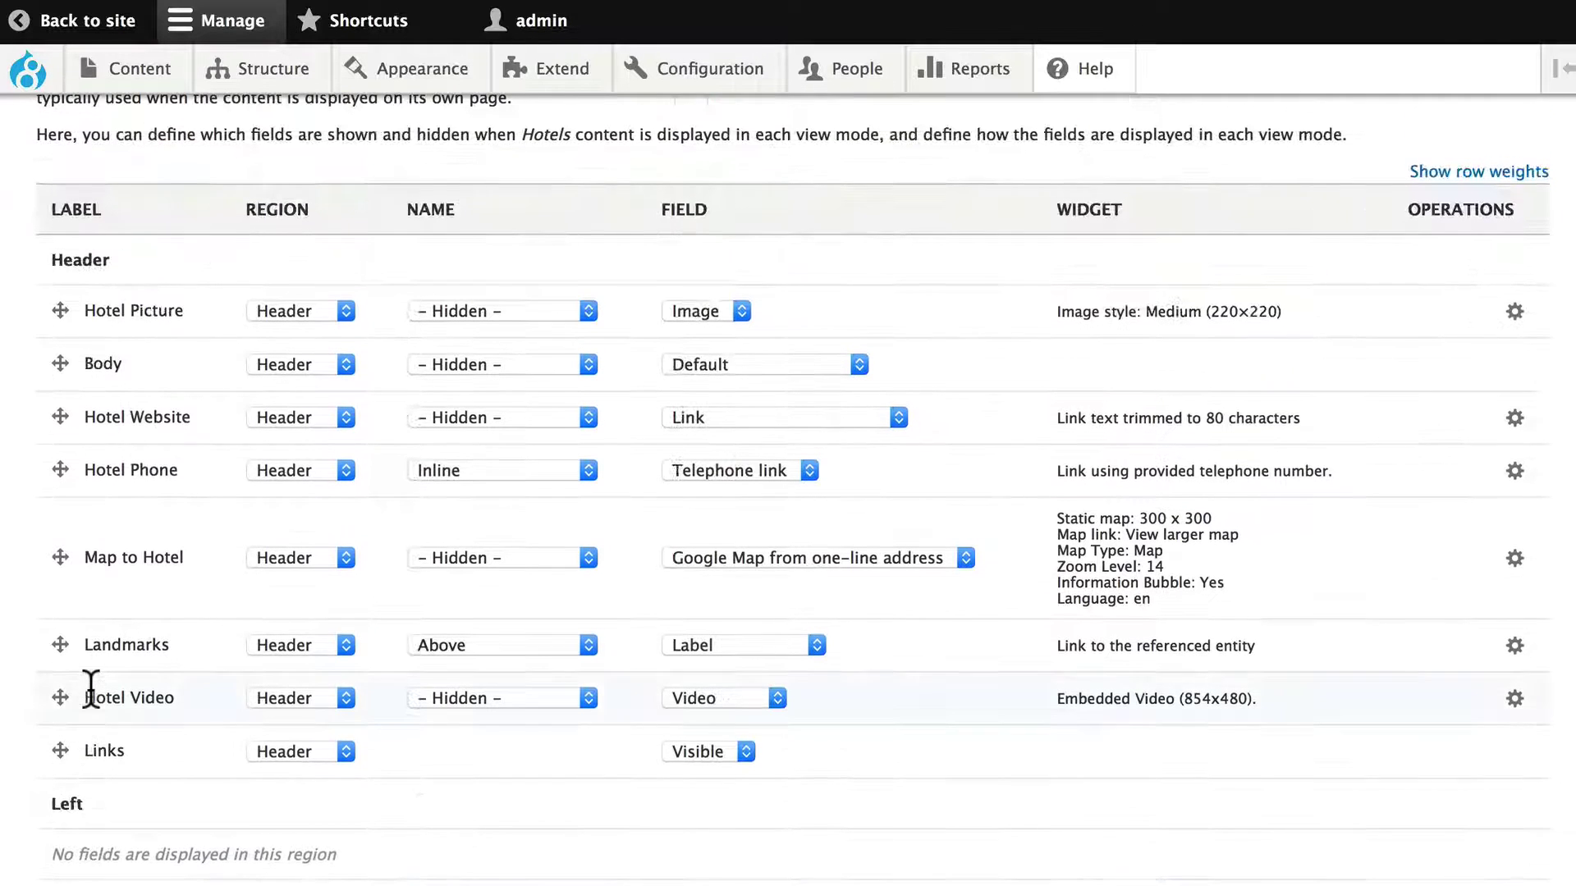
scroll(91, 688, "down", 2)
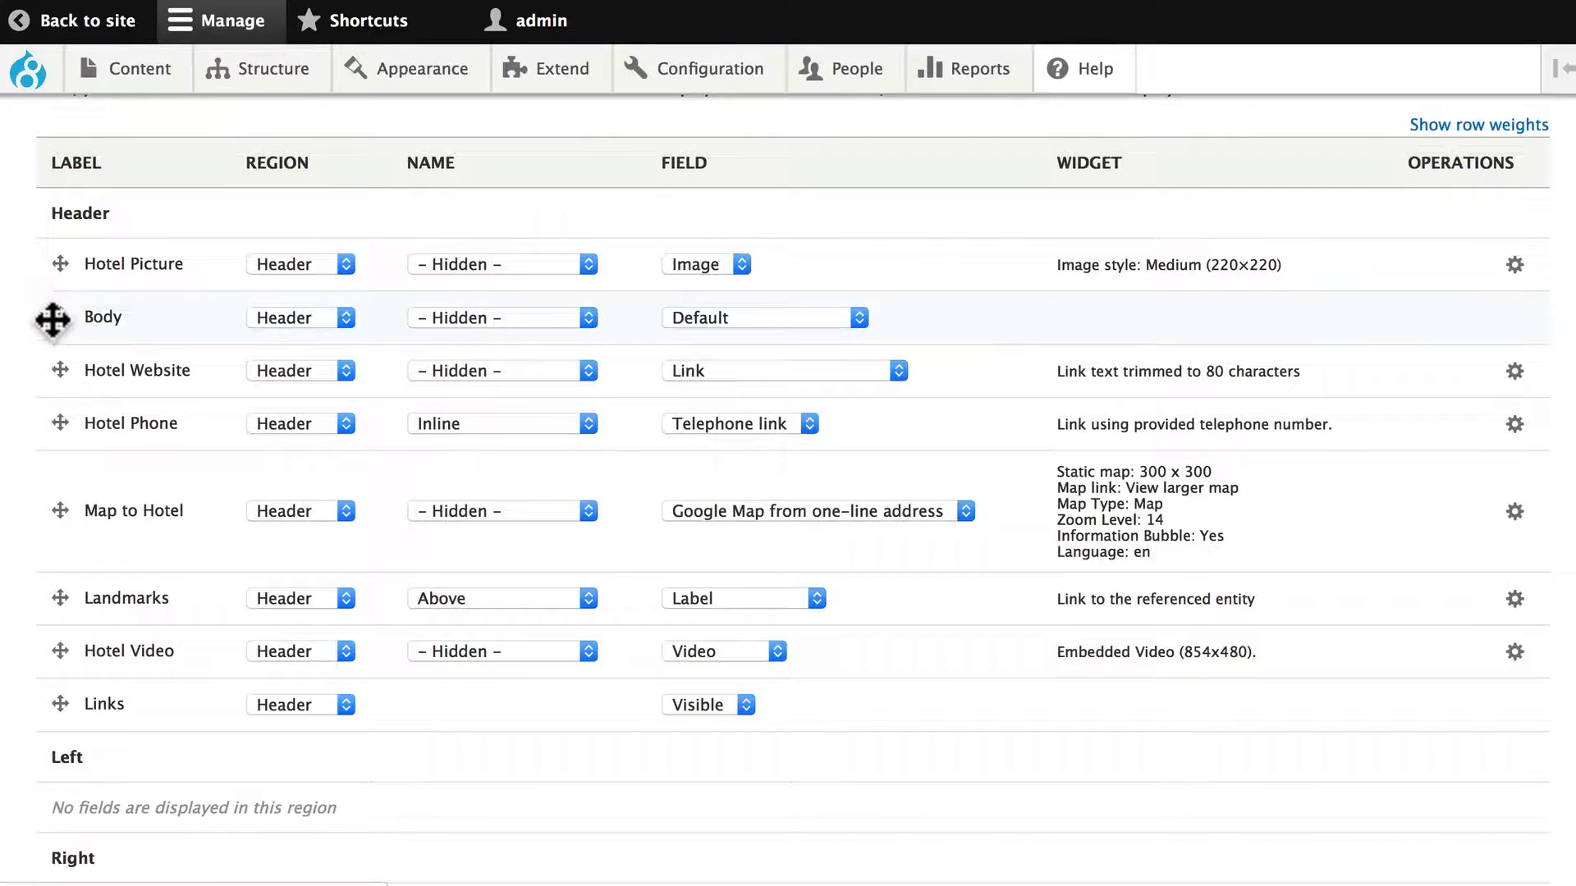
- Drag Hotel Phone into Left, and Body, Map to Hotel and Landmarks into Right
left_click_drag(58, 320, 96, 796)
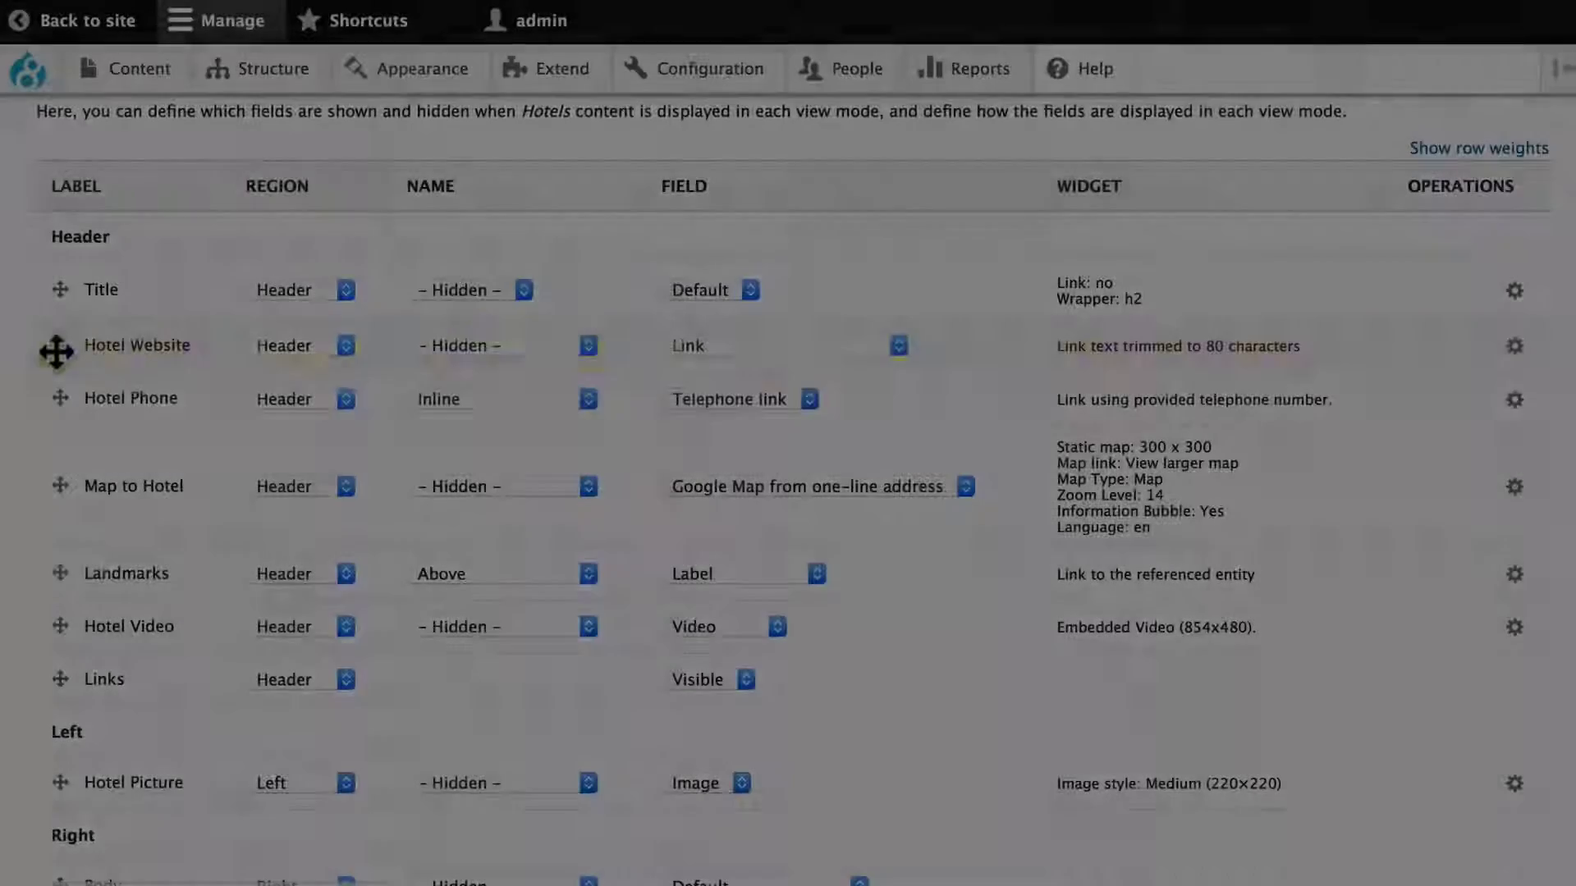
left_click_drag(53, 348, 47, 780)
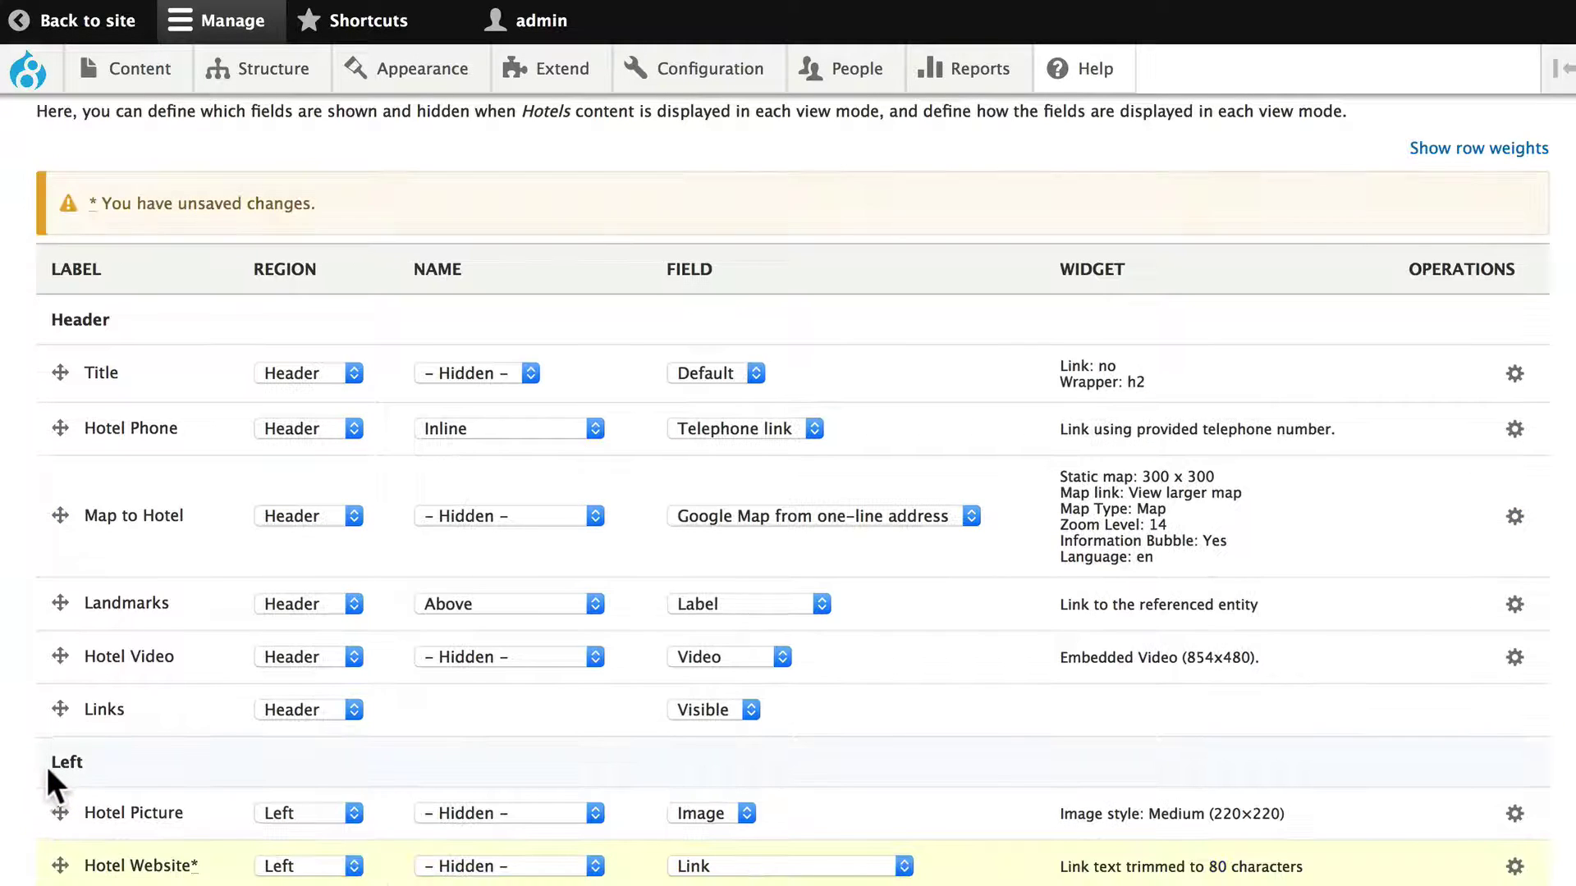
left_click_drag(50, 430, 51, 816)
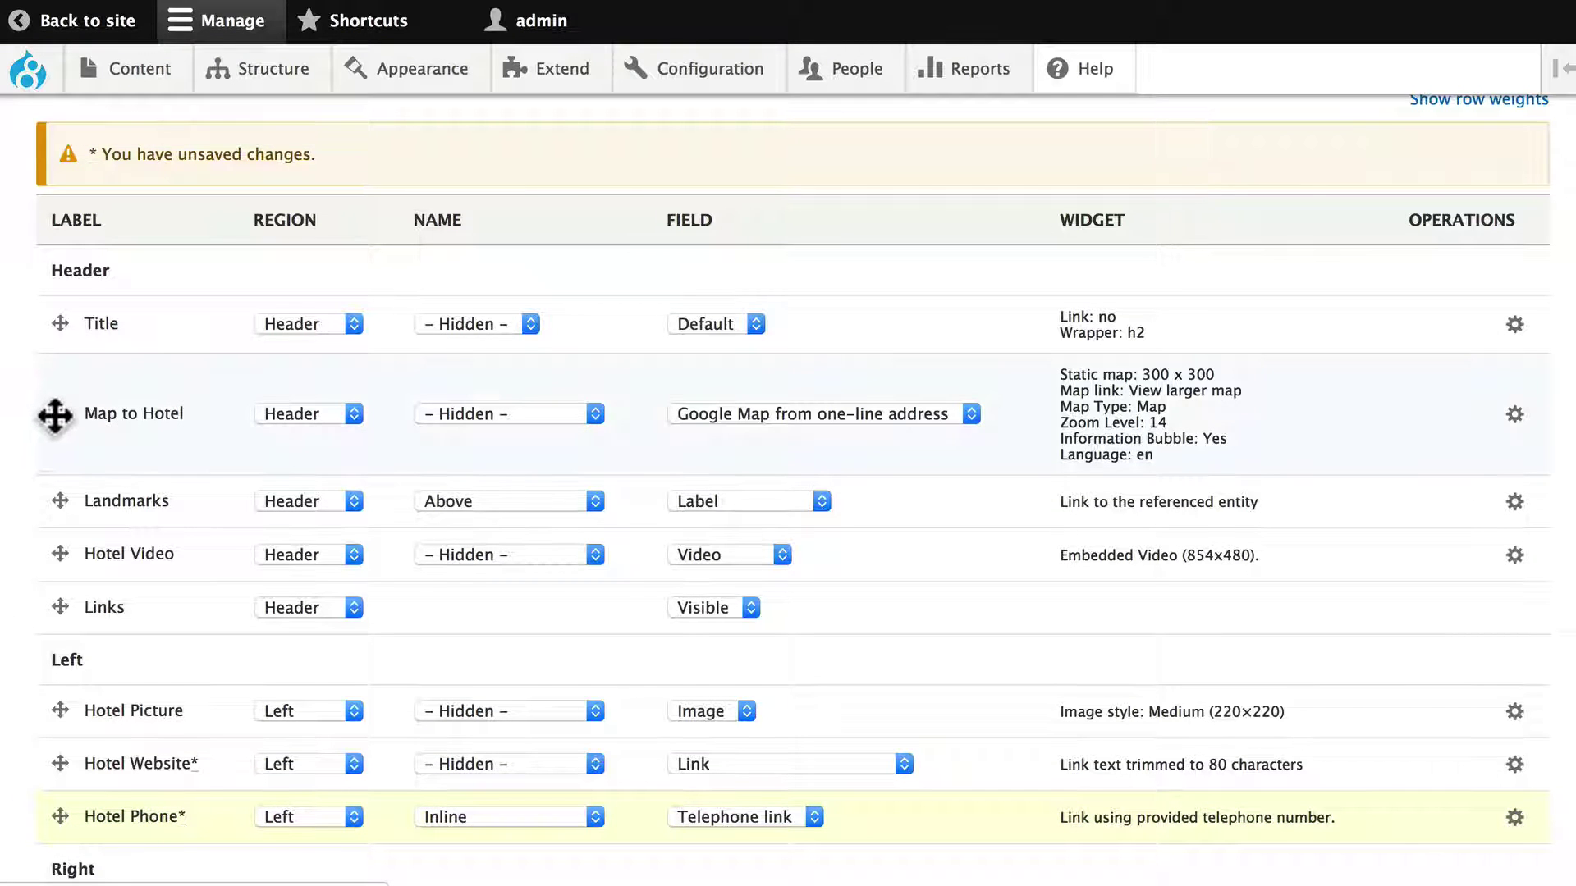
left_click_drag(55, 416, 53, 771)
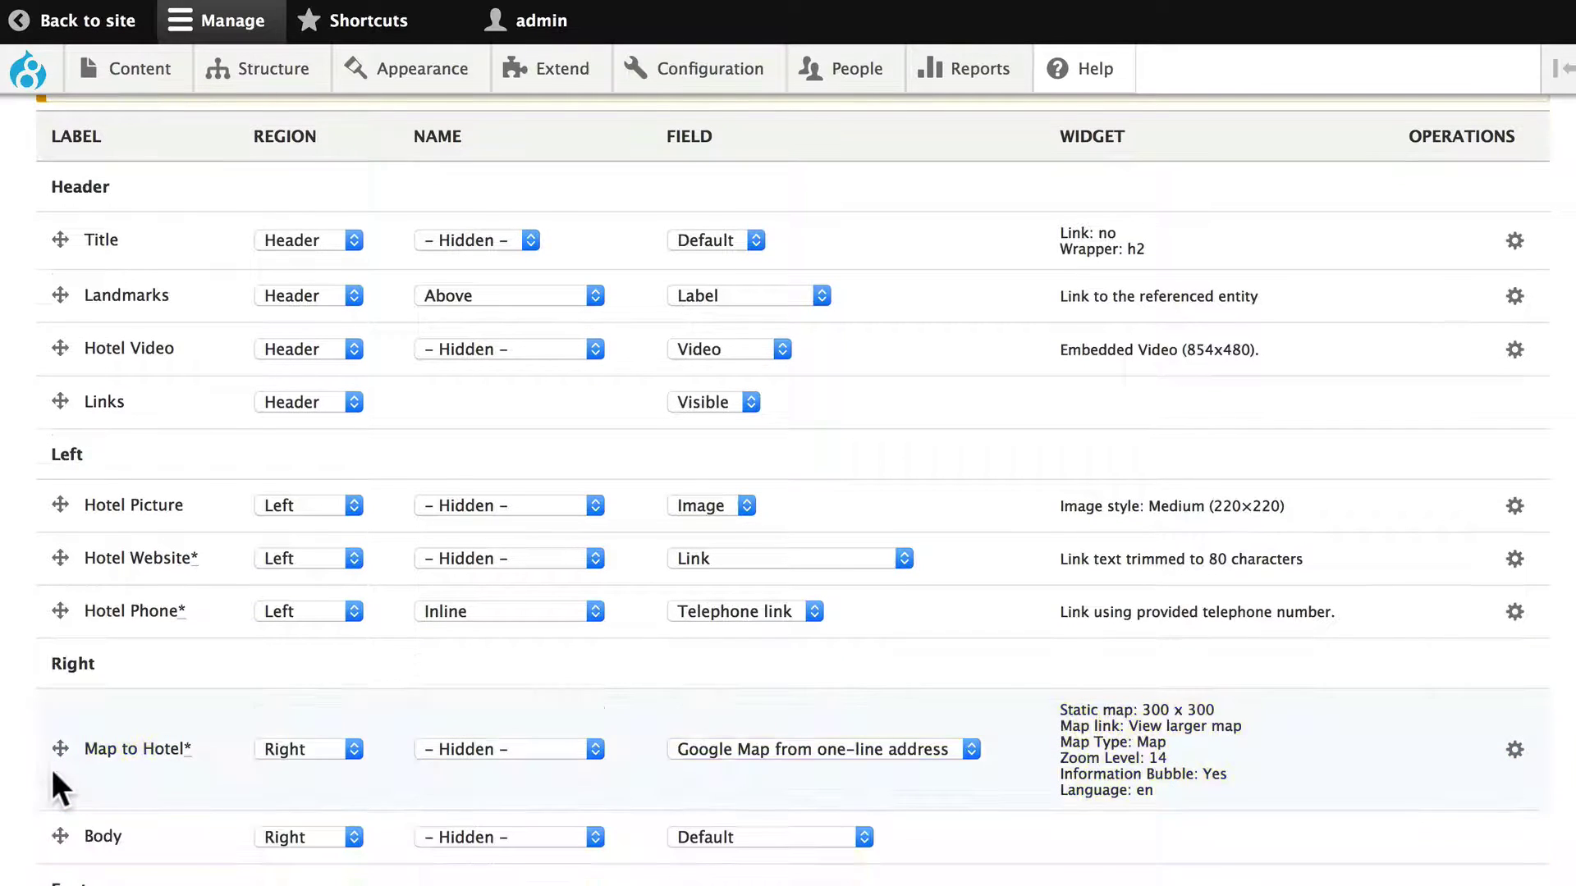
scroll(41, 246, "down", 2)
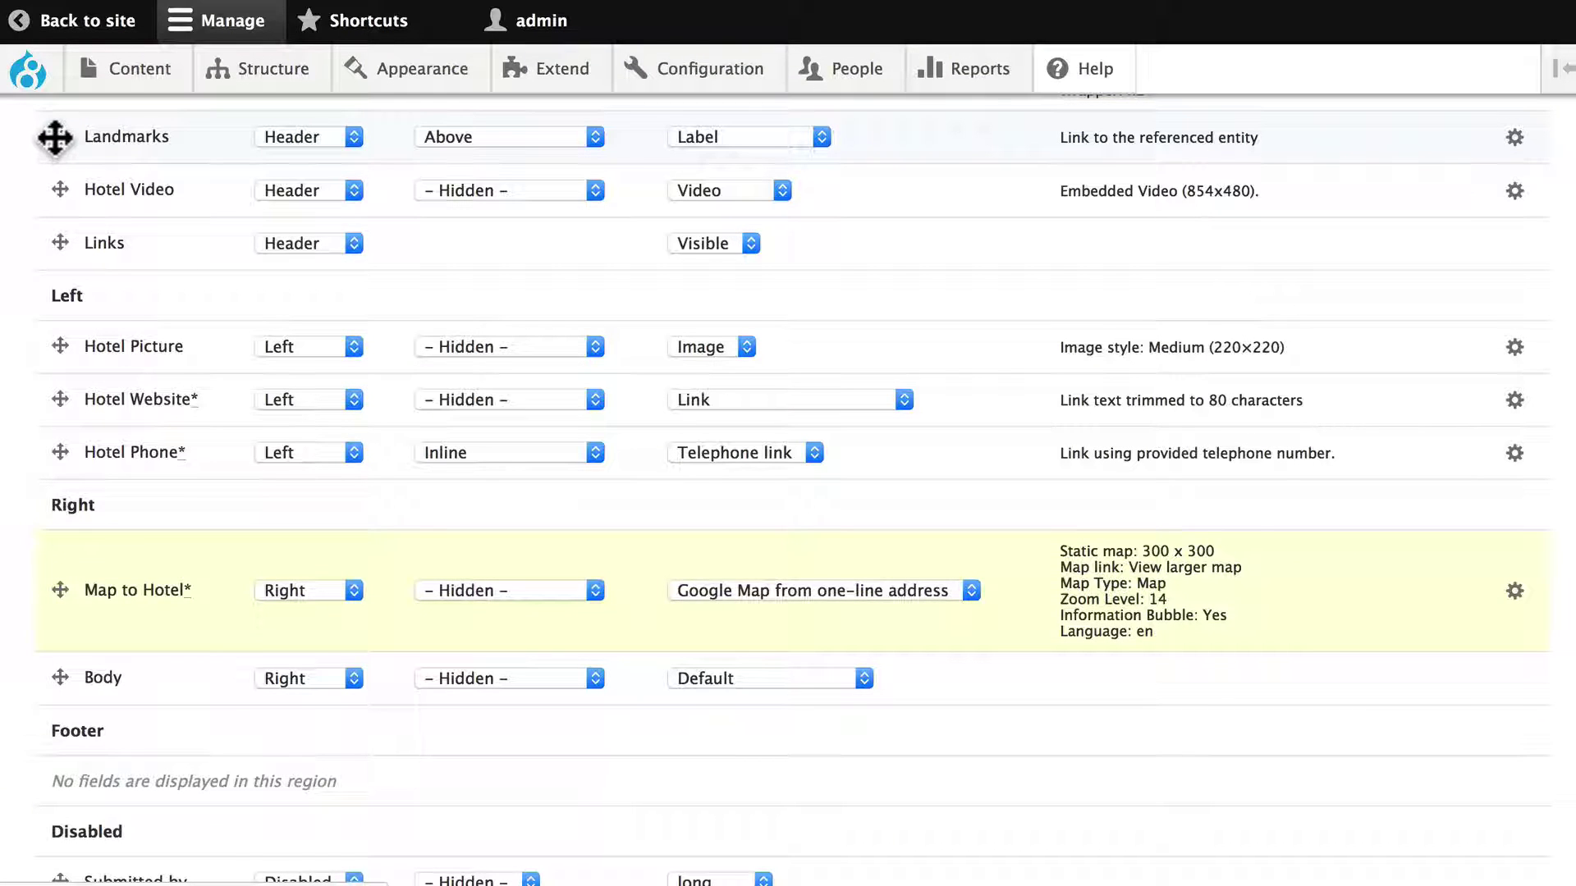
left_click_drag(53, 141, 63, 563)
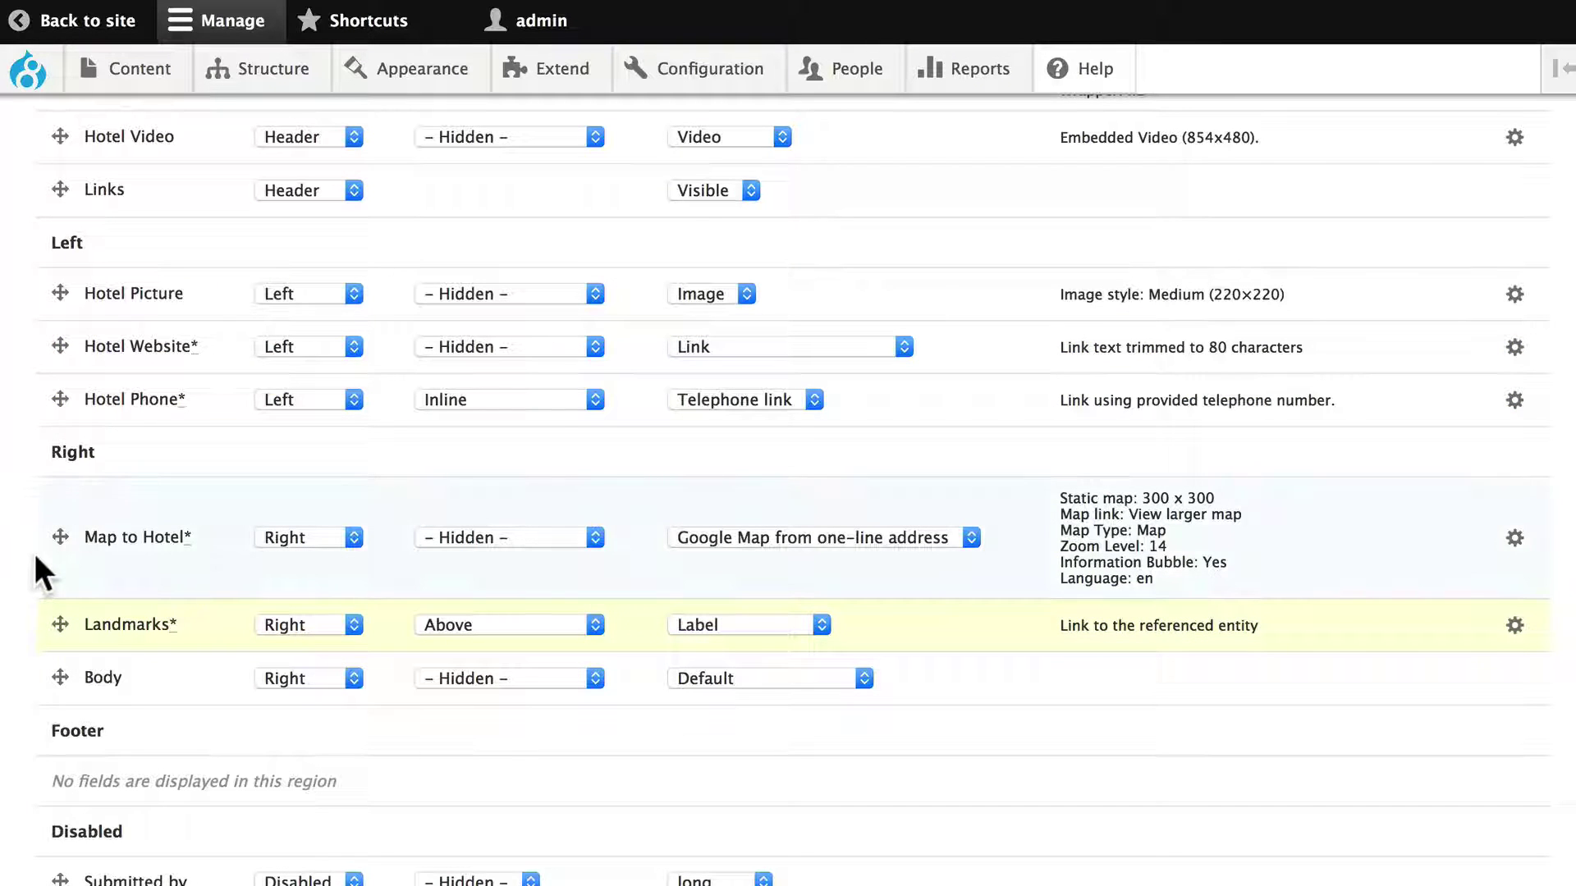
- Move Hotel Video and Links into the Footer region and save the field arrangement
scroll(53, 545, "up", 3)
left_click_drag(56, 326, 42, 686)
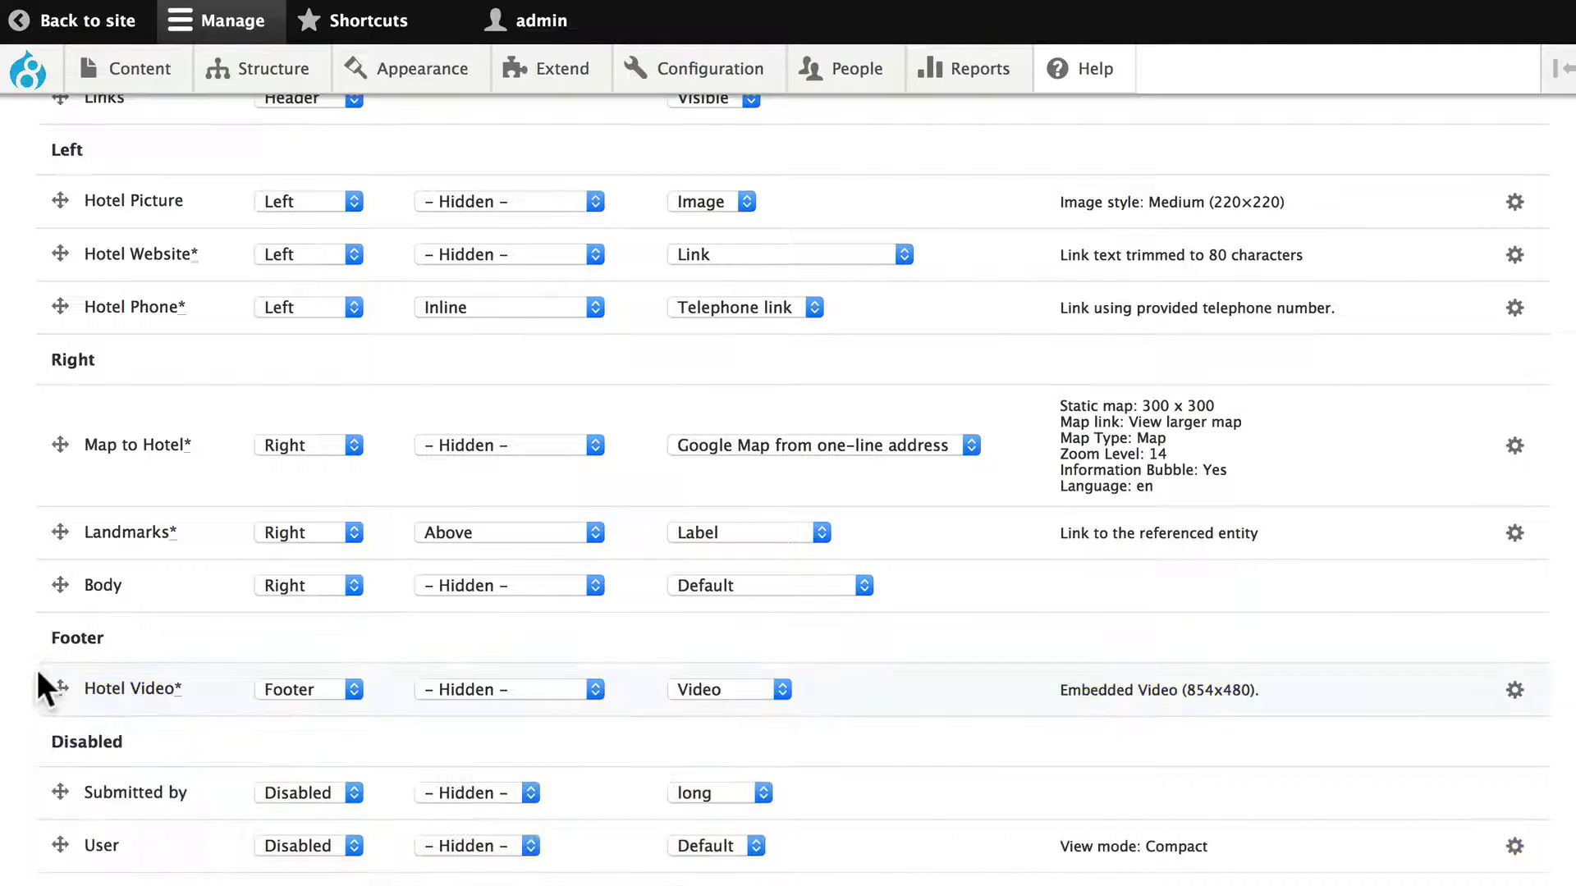
scroll(37, 668, "up", 5)
left_click_drag(59, 603, 74, 779)
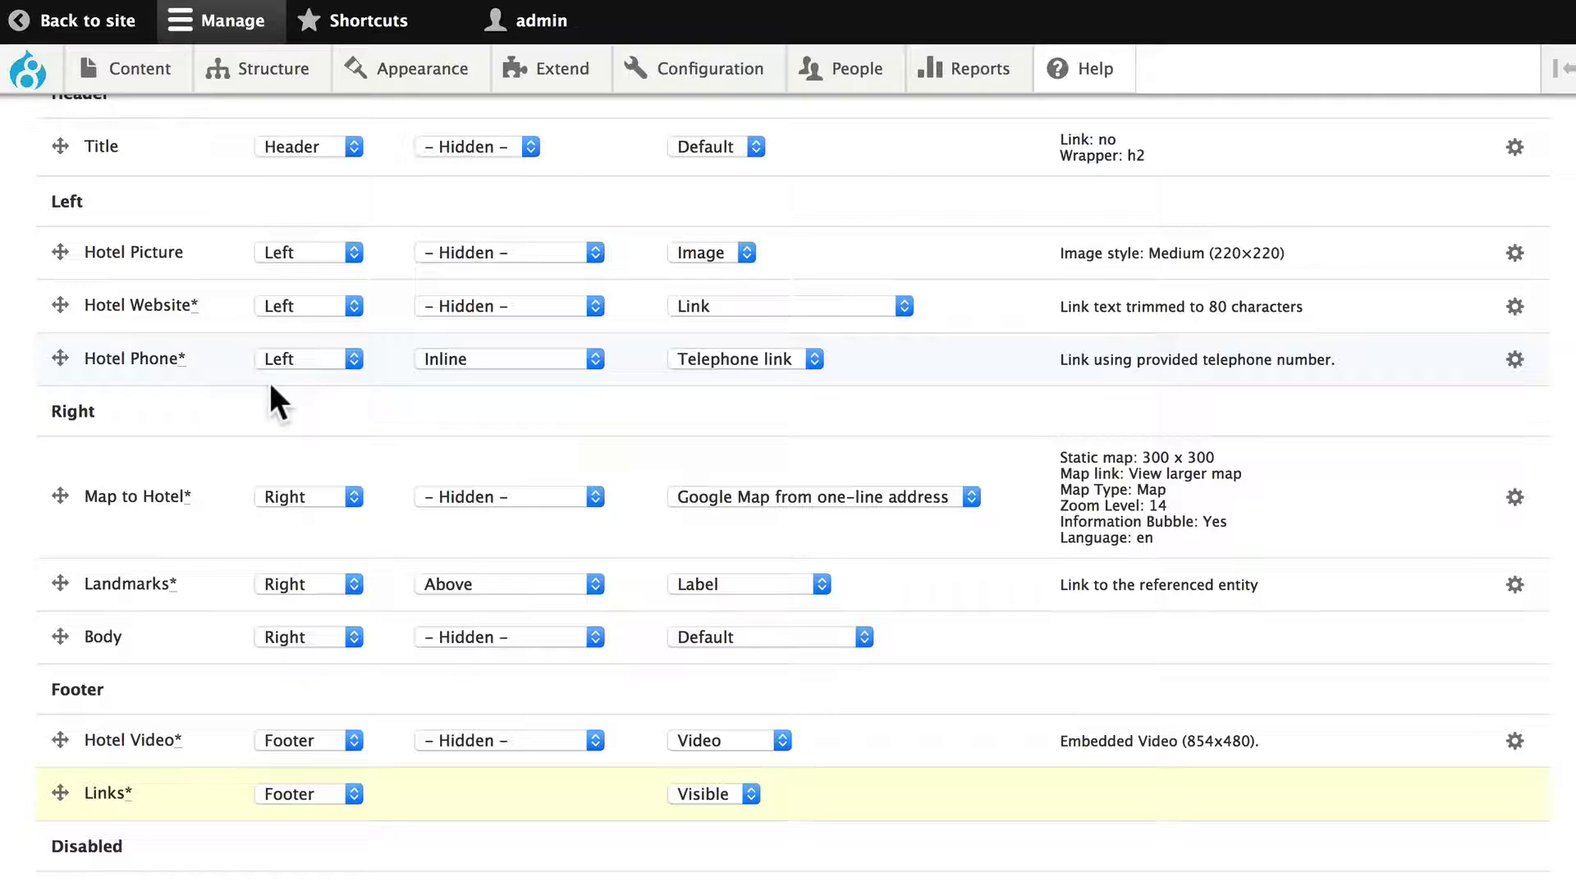
scroll(269, 384, "down", 12)
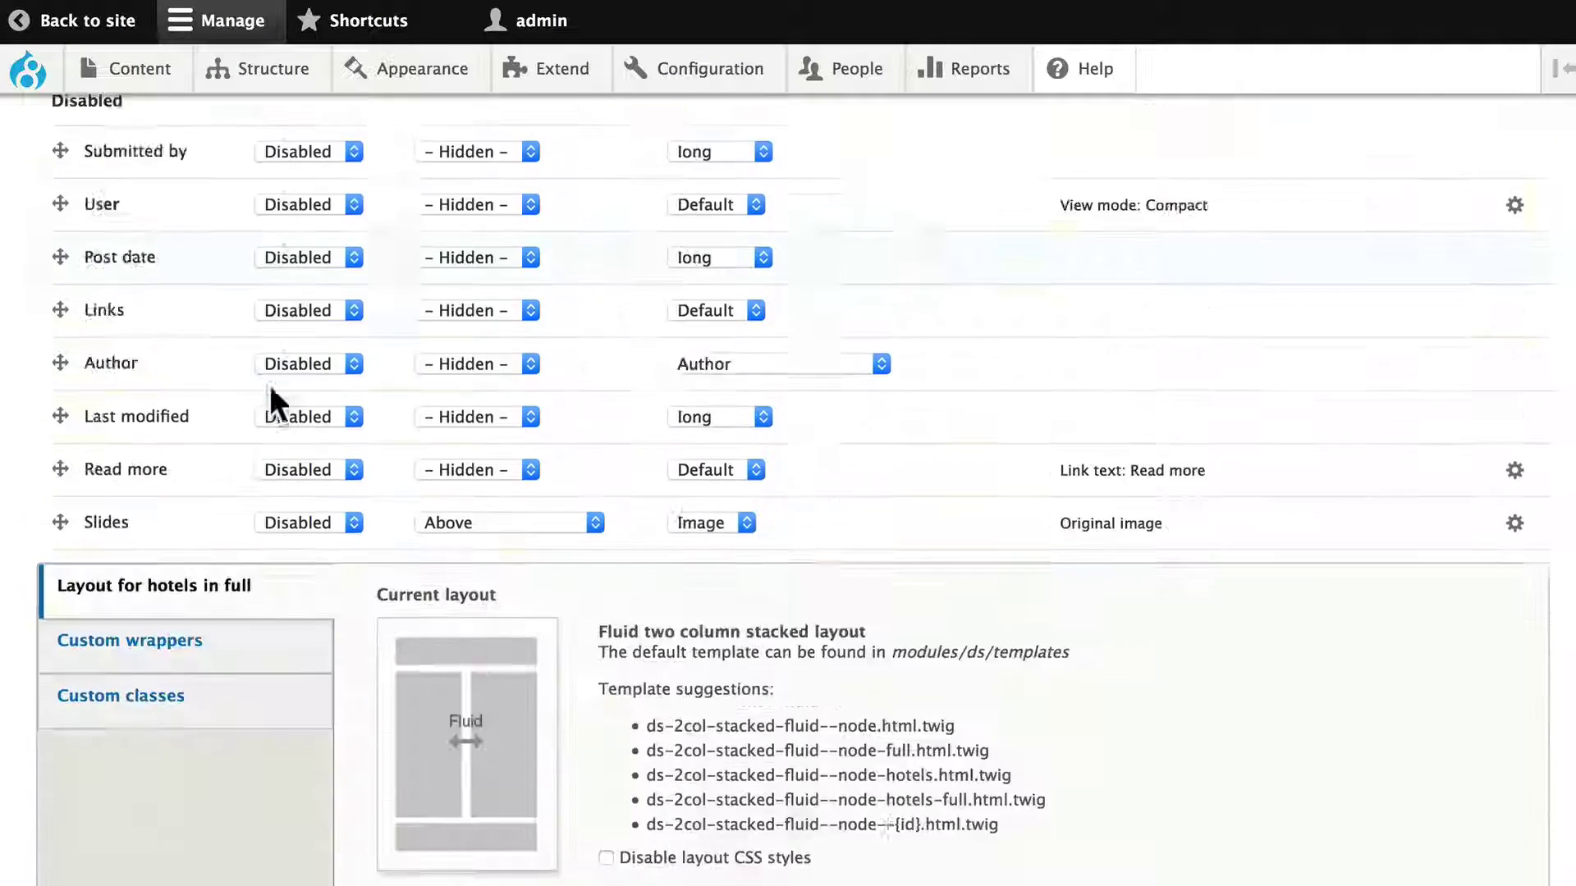
left_click(75, 783)
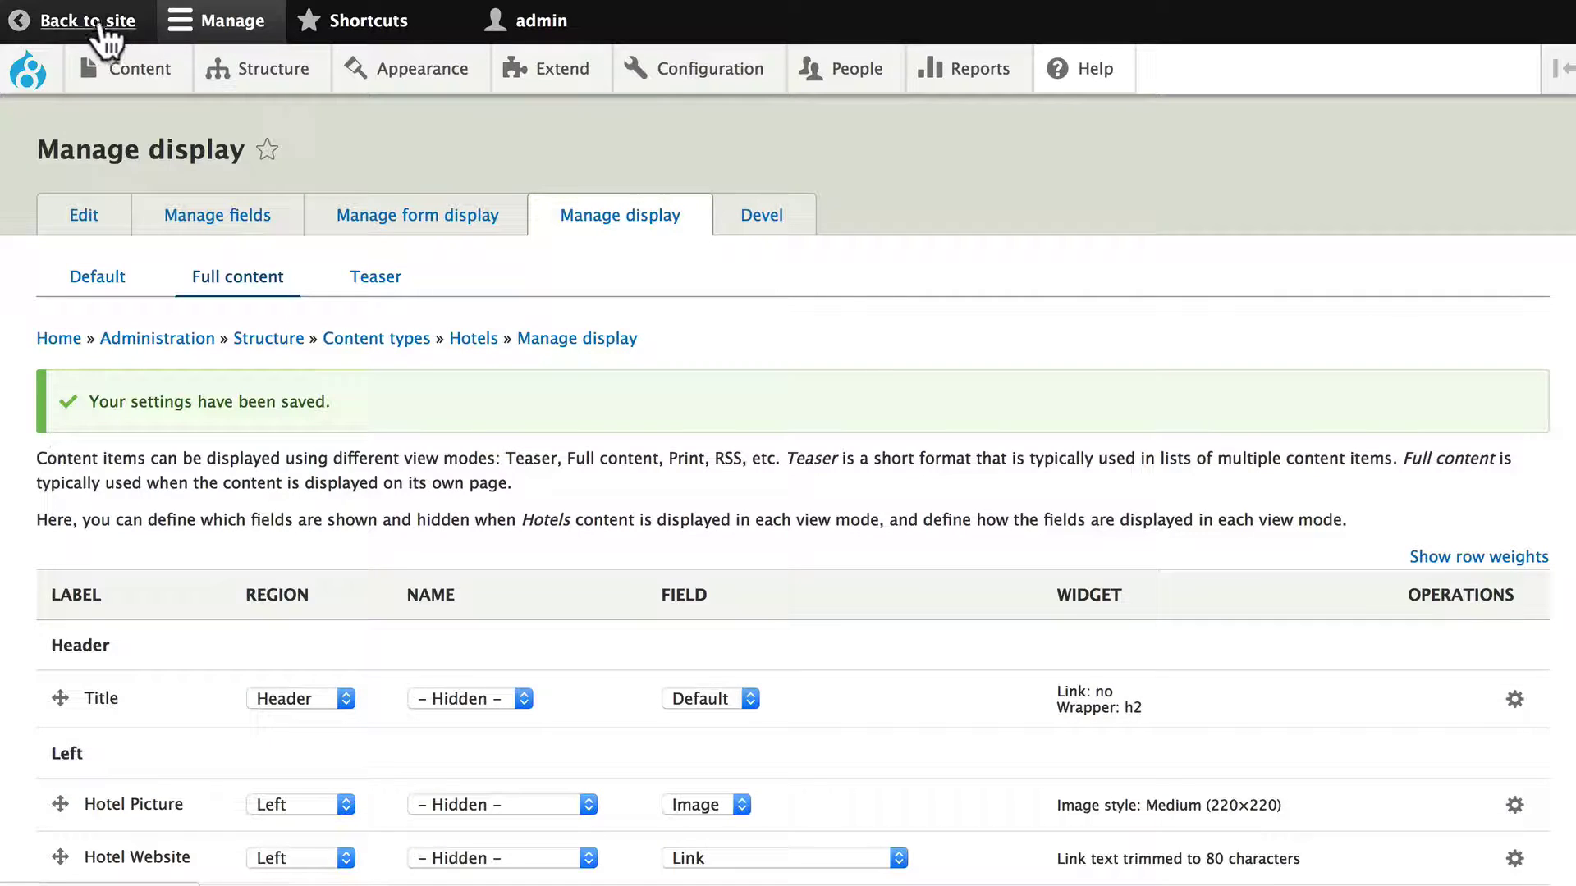
- View the Hotel Drupal page on the site and scroll through its two-column layout
left_click(97, 25)
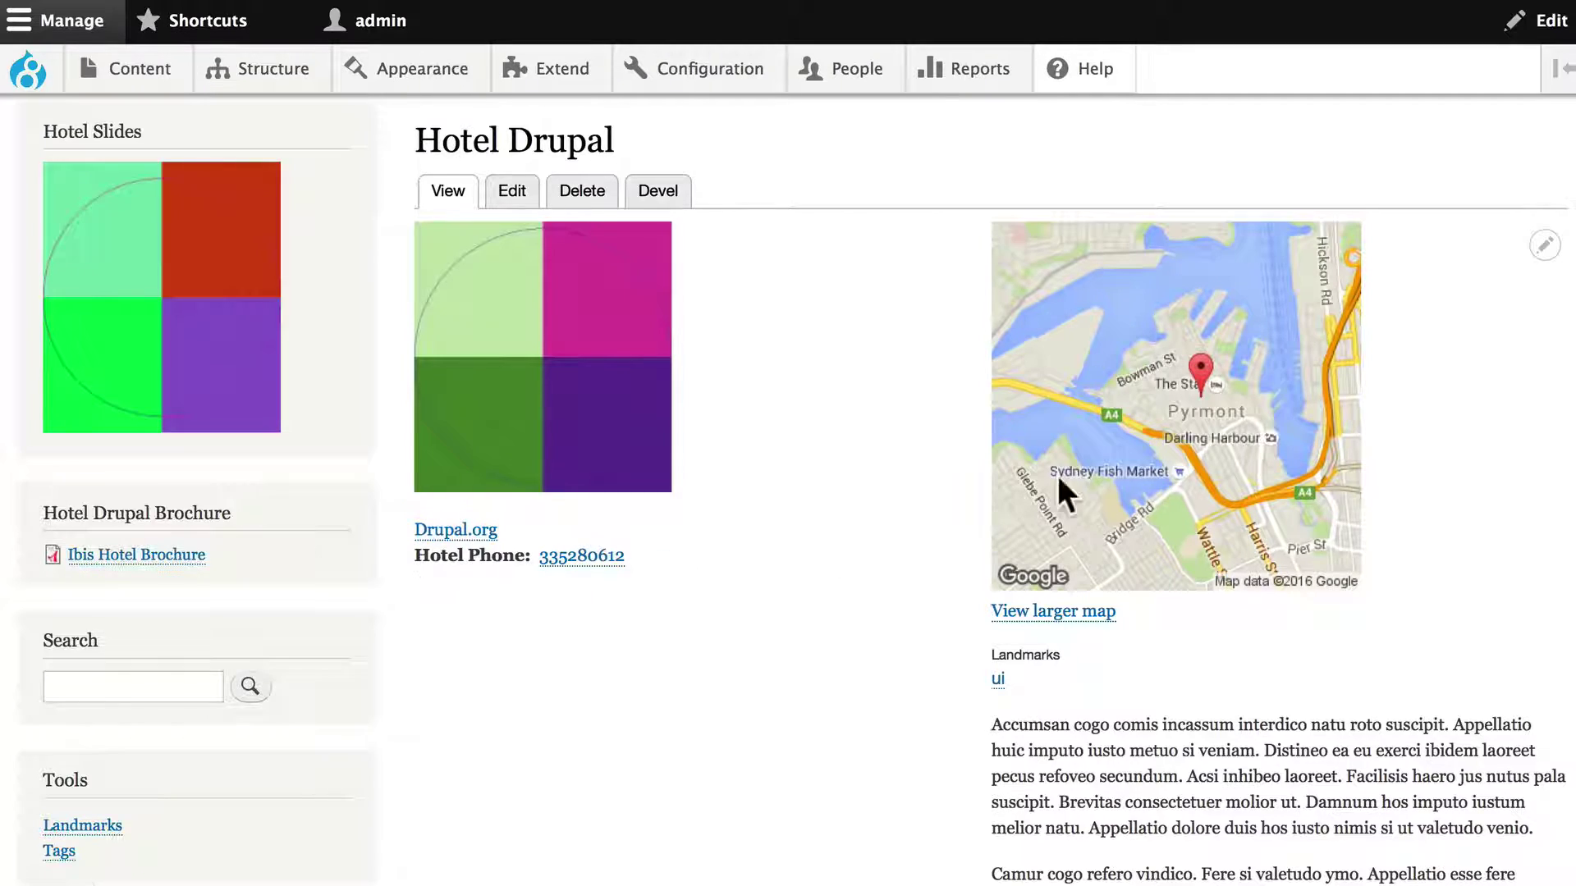
scroll(888, 474, "down", 15)
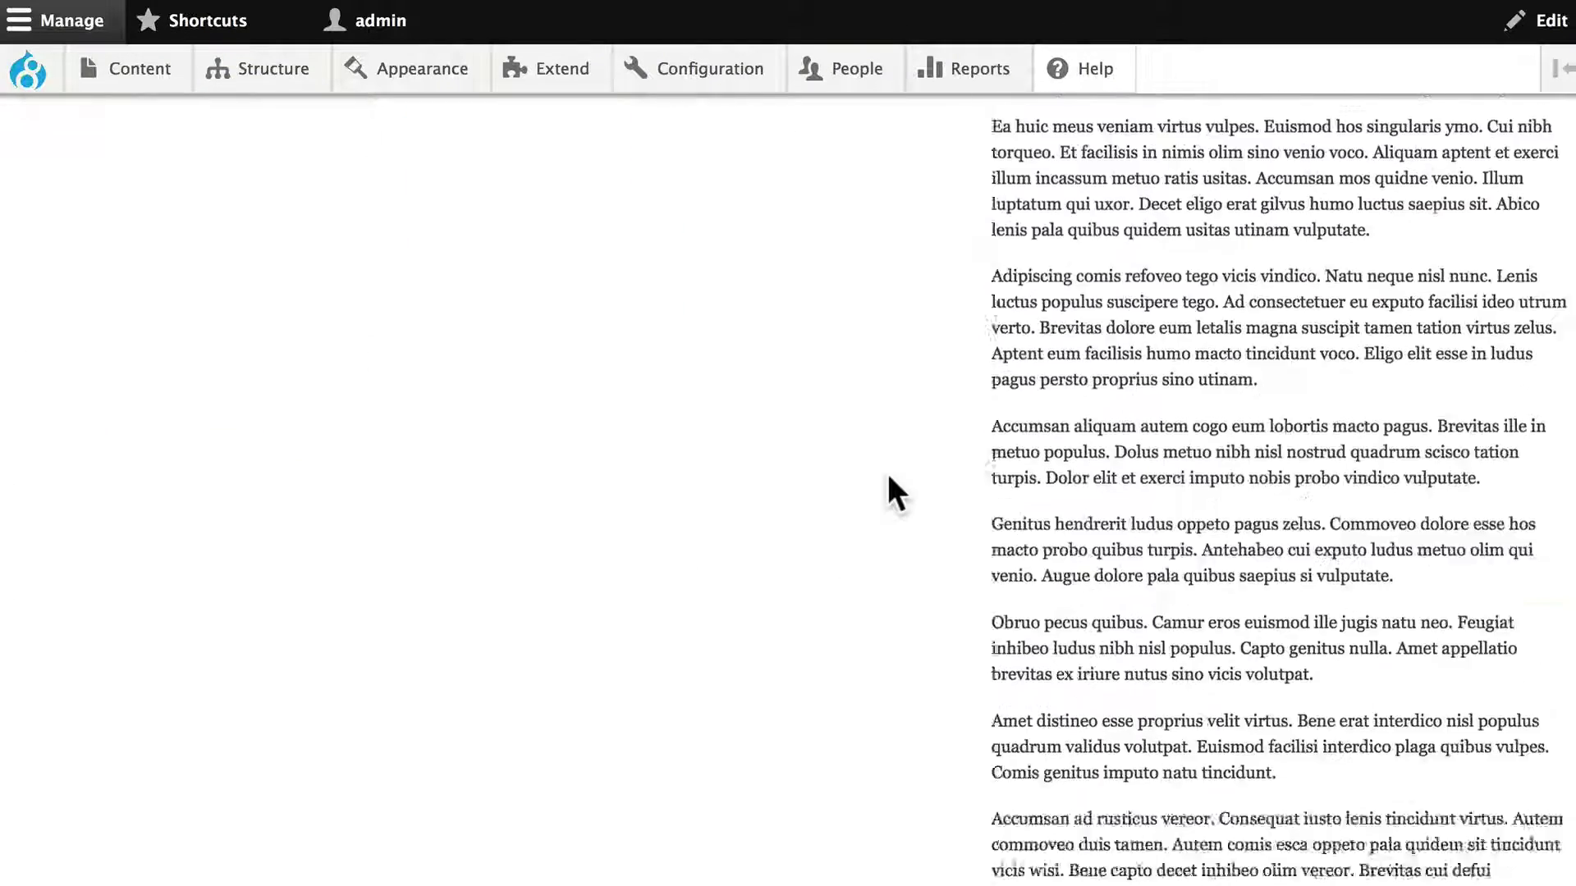
scroll(888, 474, "down", 10)
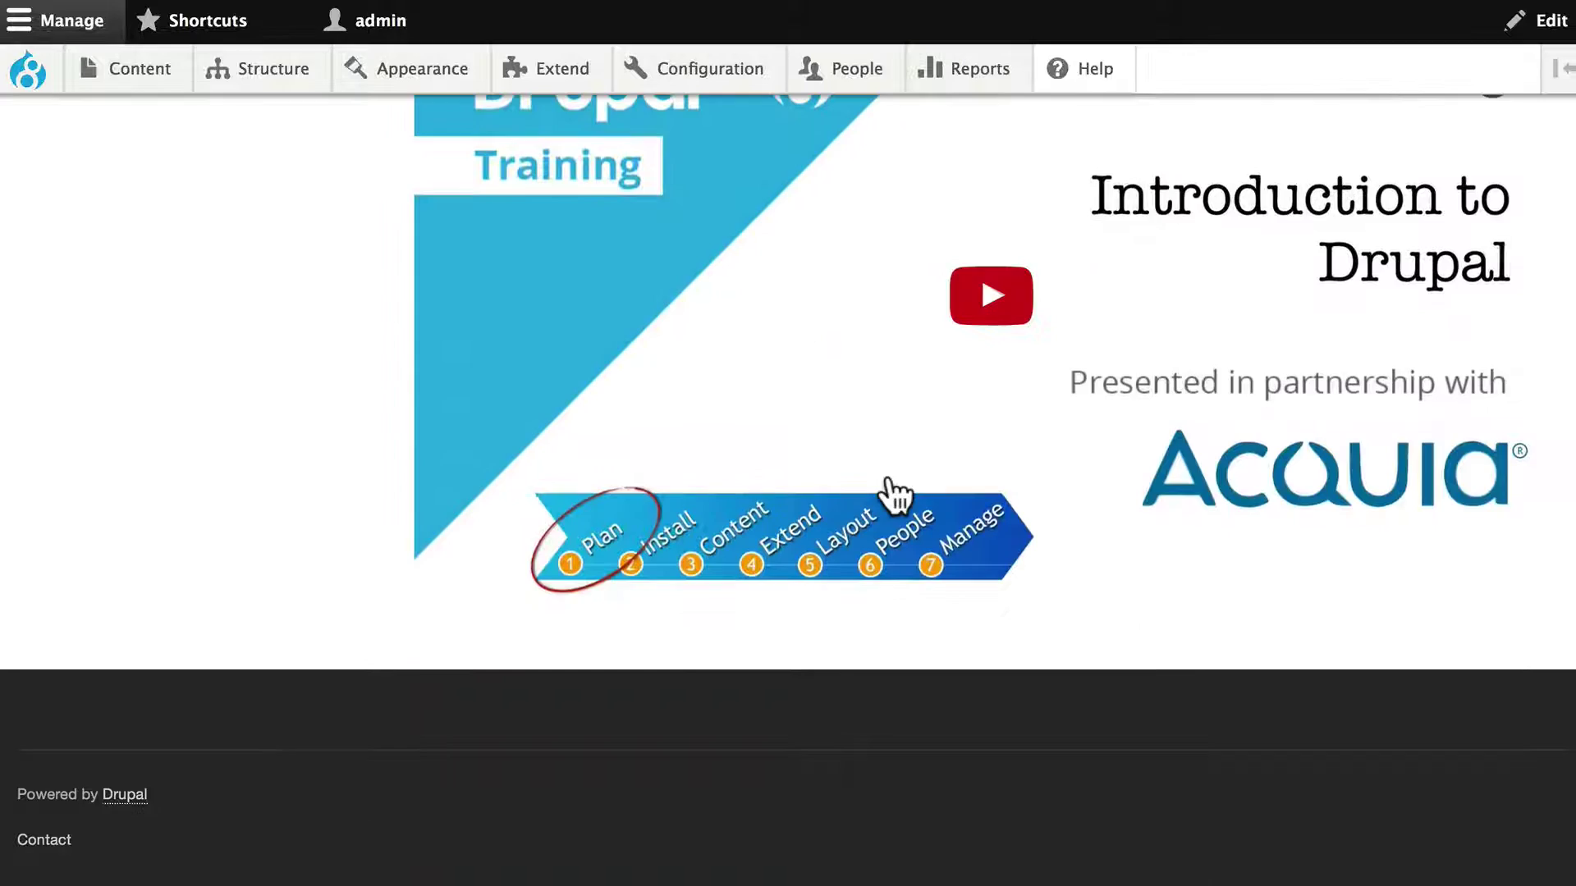
scroll(888, 478, "up", 20)
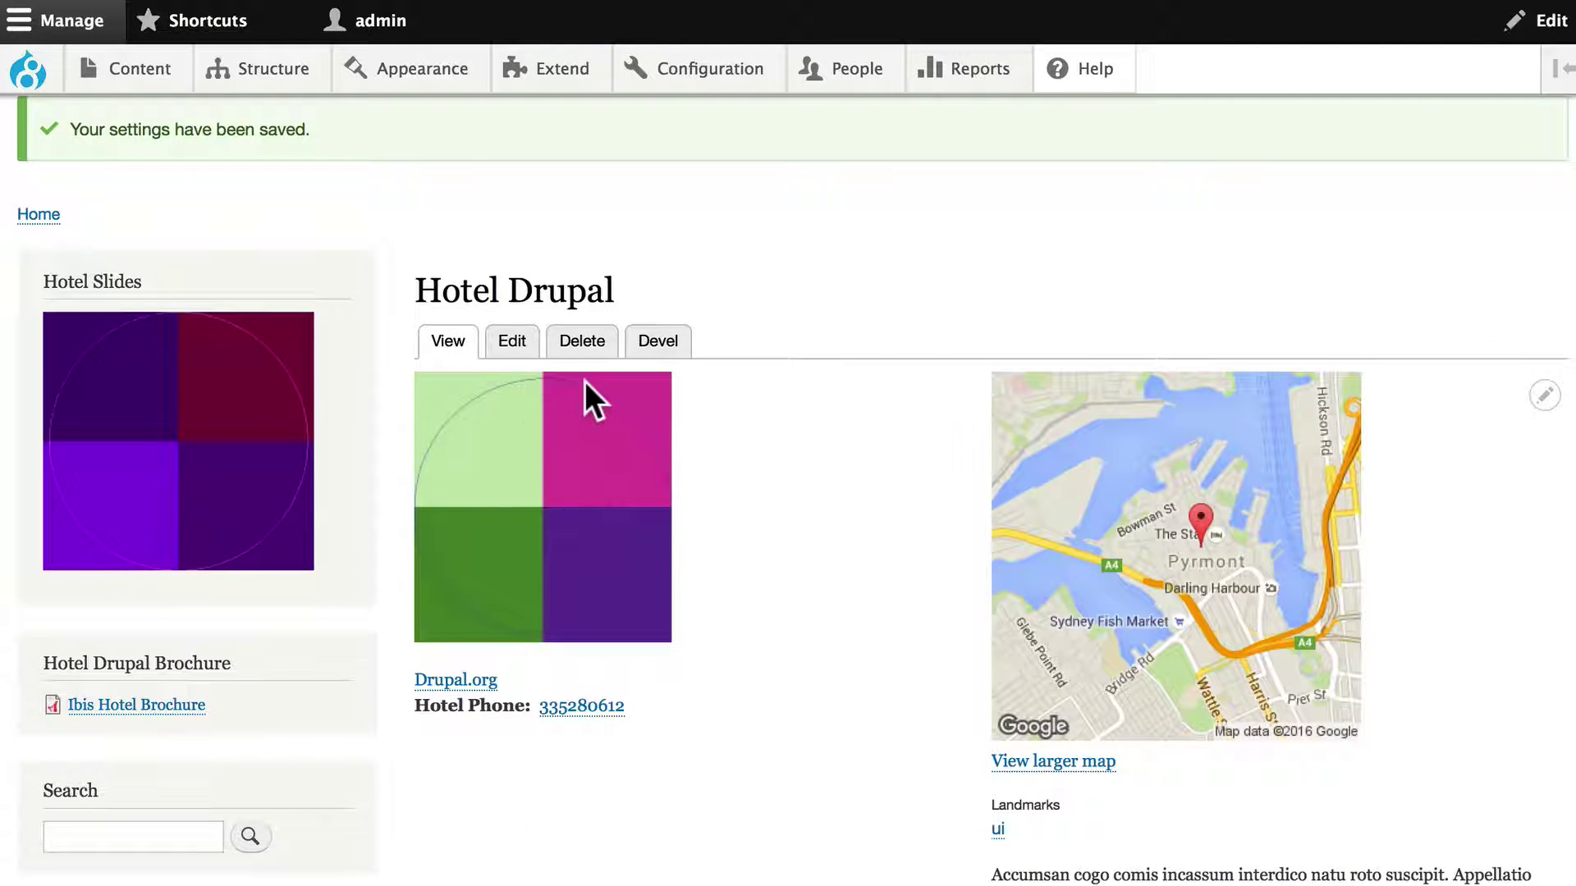
- Return to the Hotels Full content Manage display through the hotel's contextual pencil menu
left_click(1545, 395)
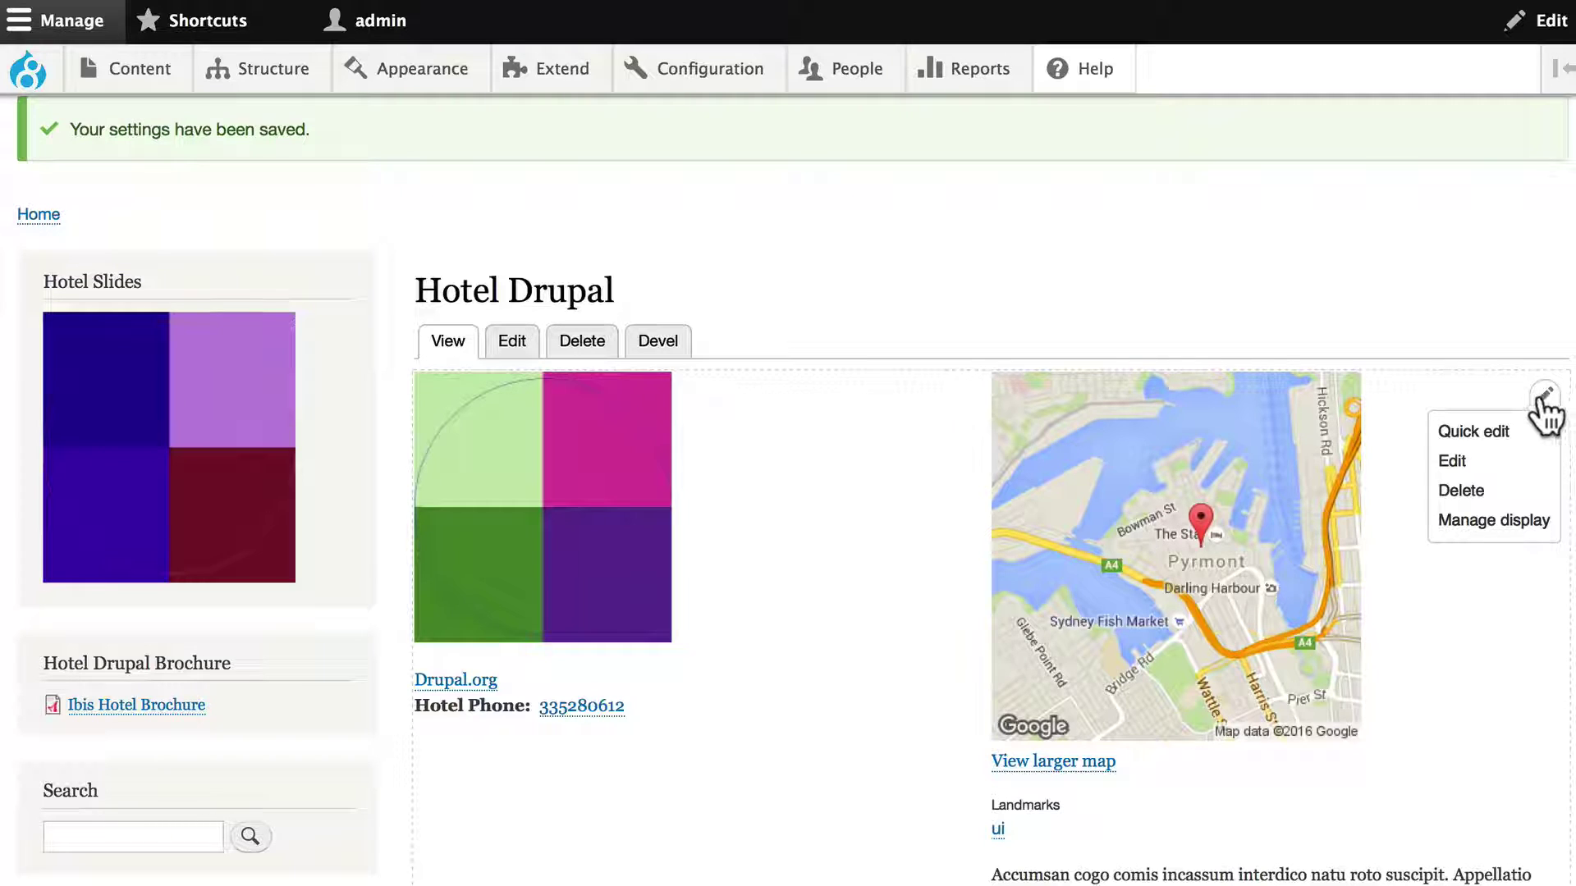
left_click(1482, 525)
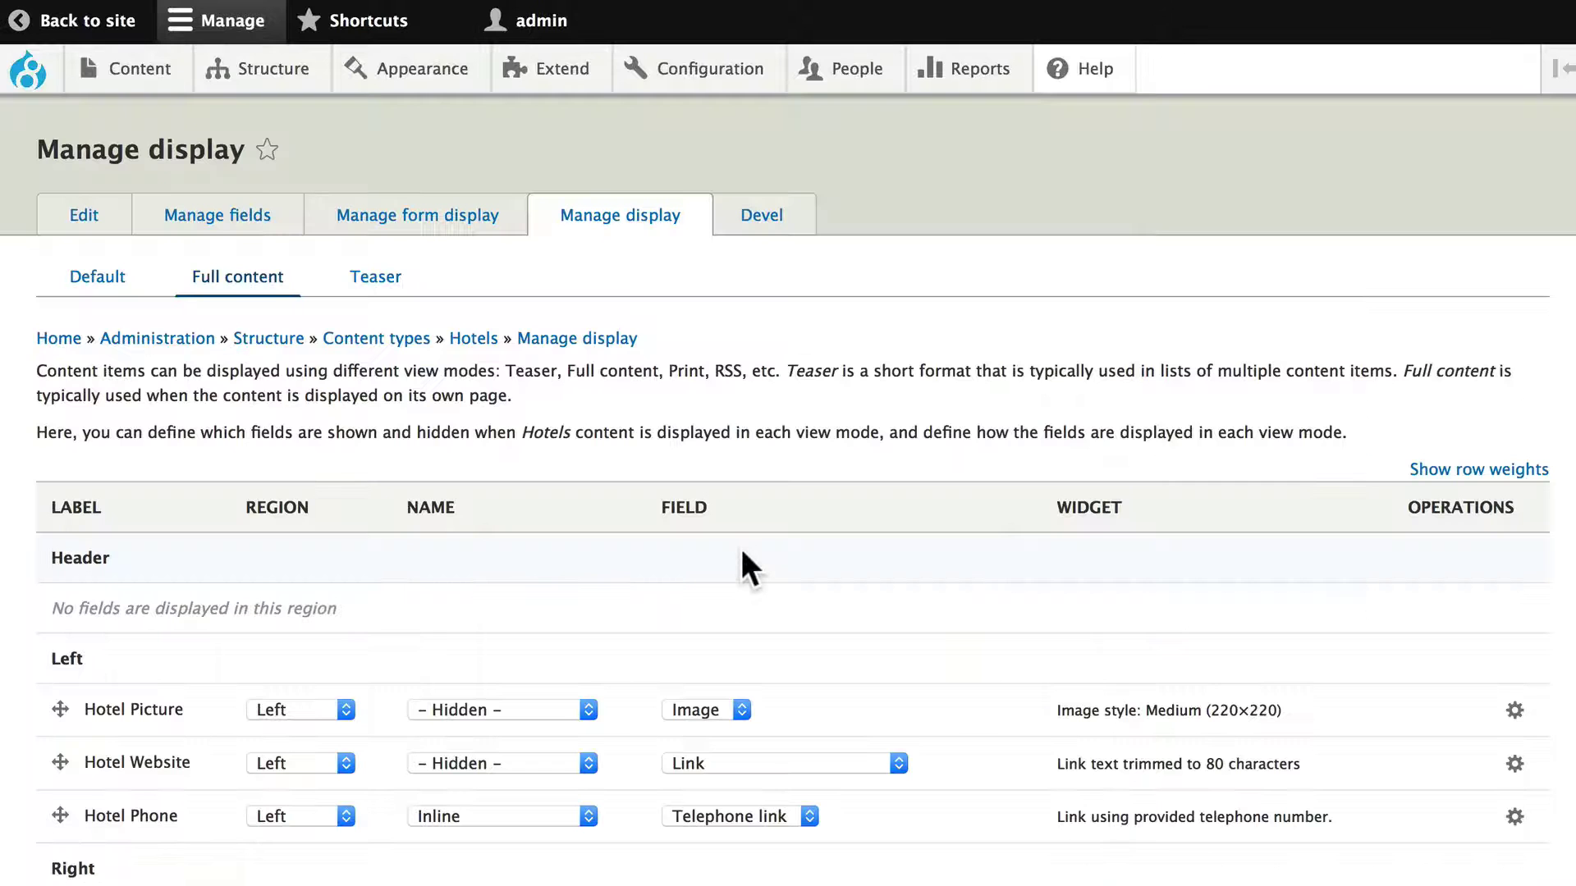
scroll(742, 554, "down", 5)
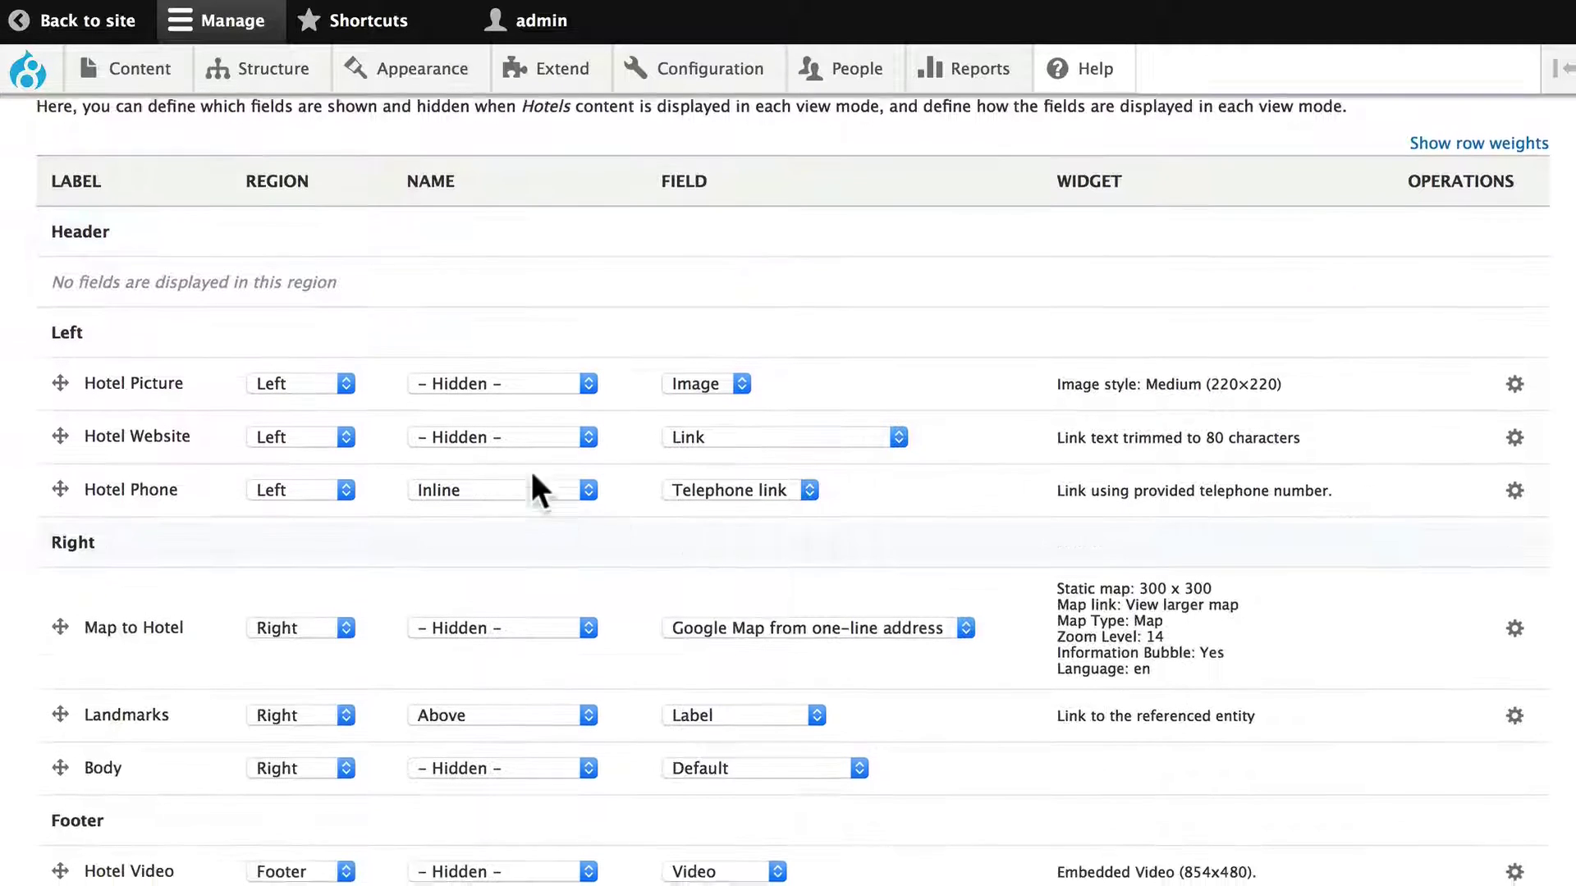
- Change Hotel Picture's image style from Medium (220×220) to Large (480×480) and save
left_click(1514, 376)
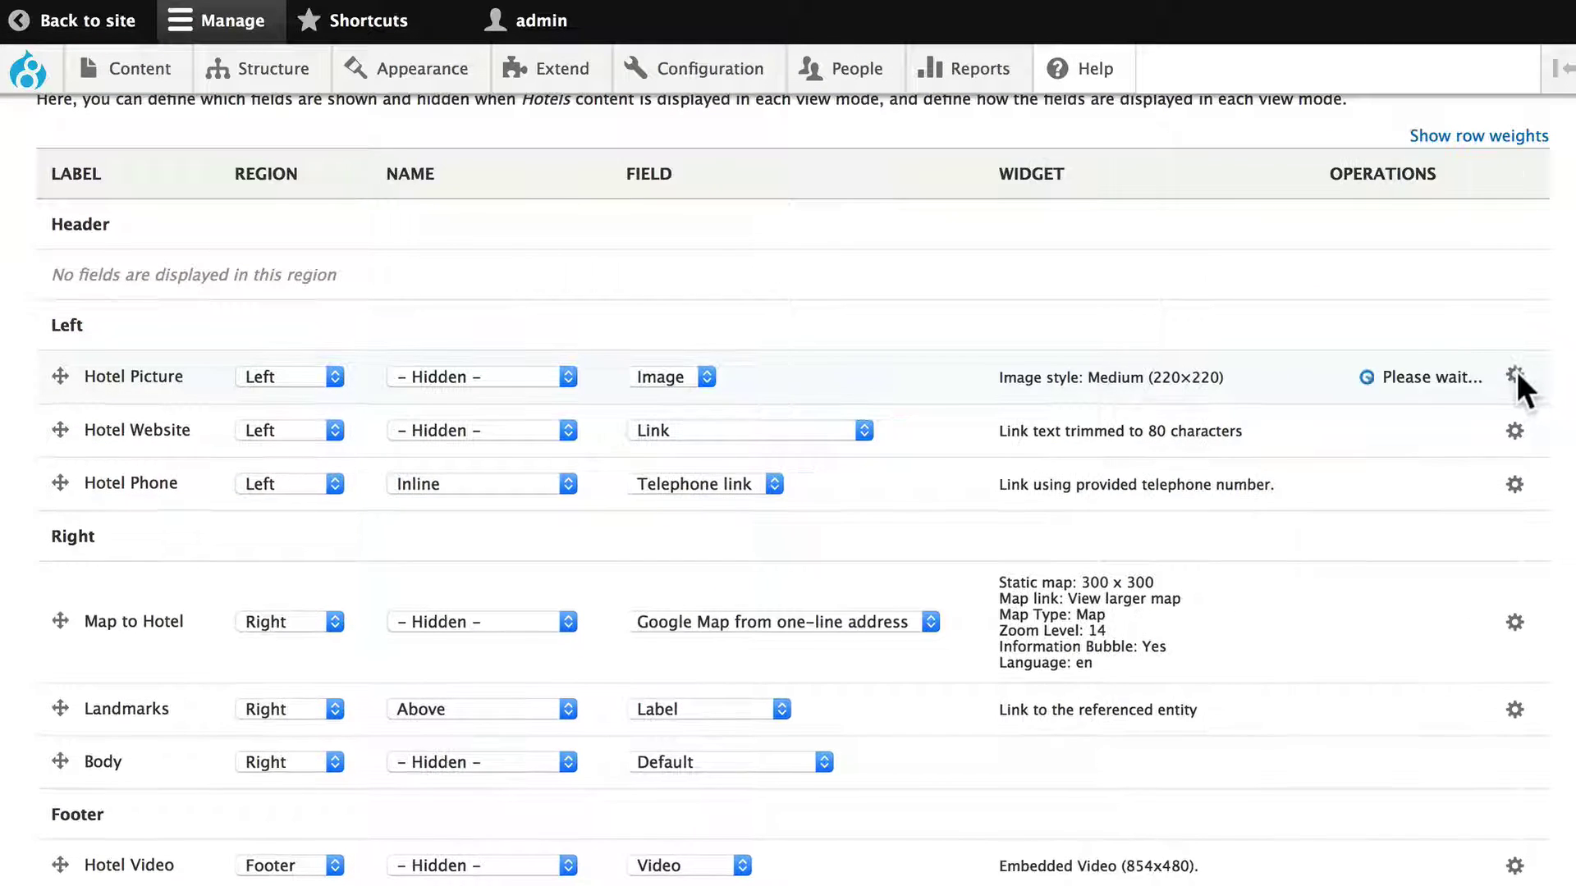
left_click(737, 438)
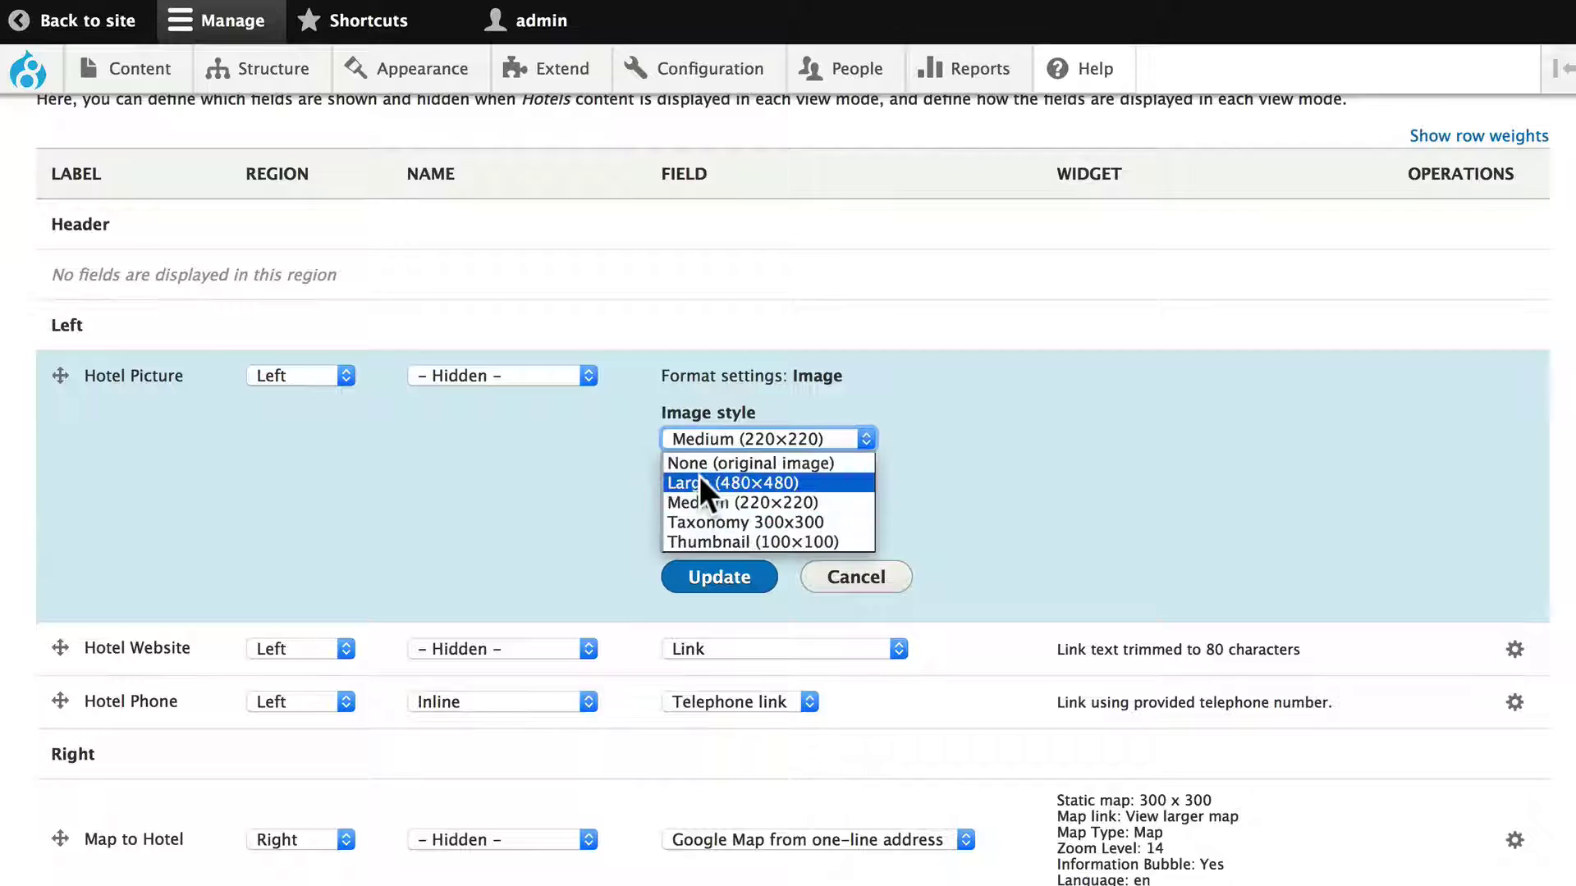
left_click(699, 483)
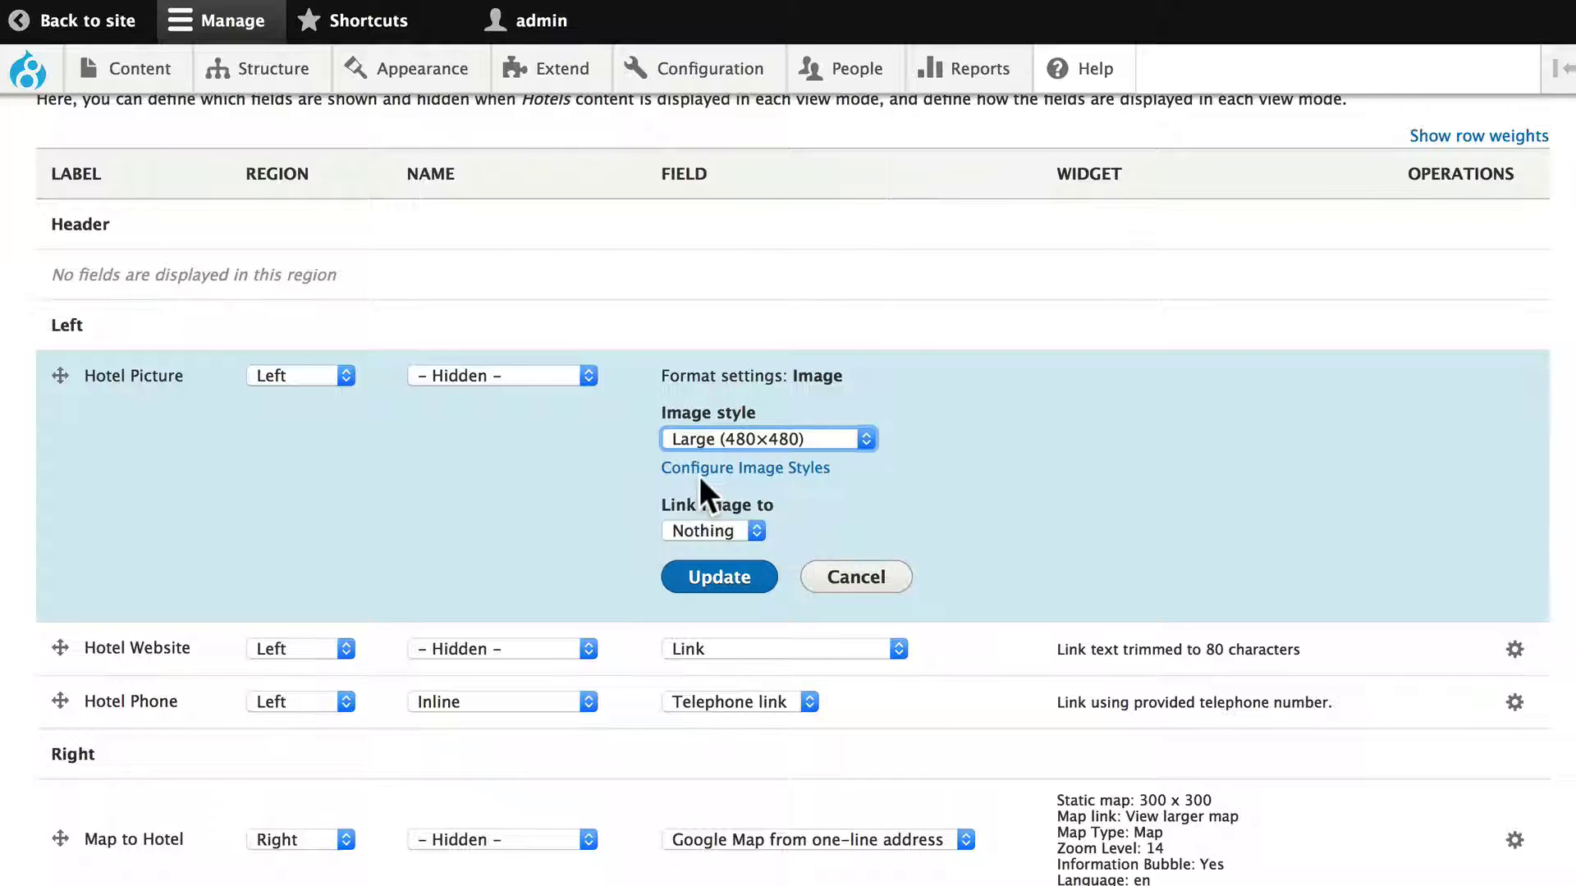
left_click(717, 574)
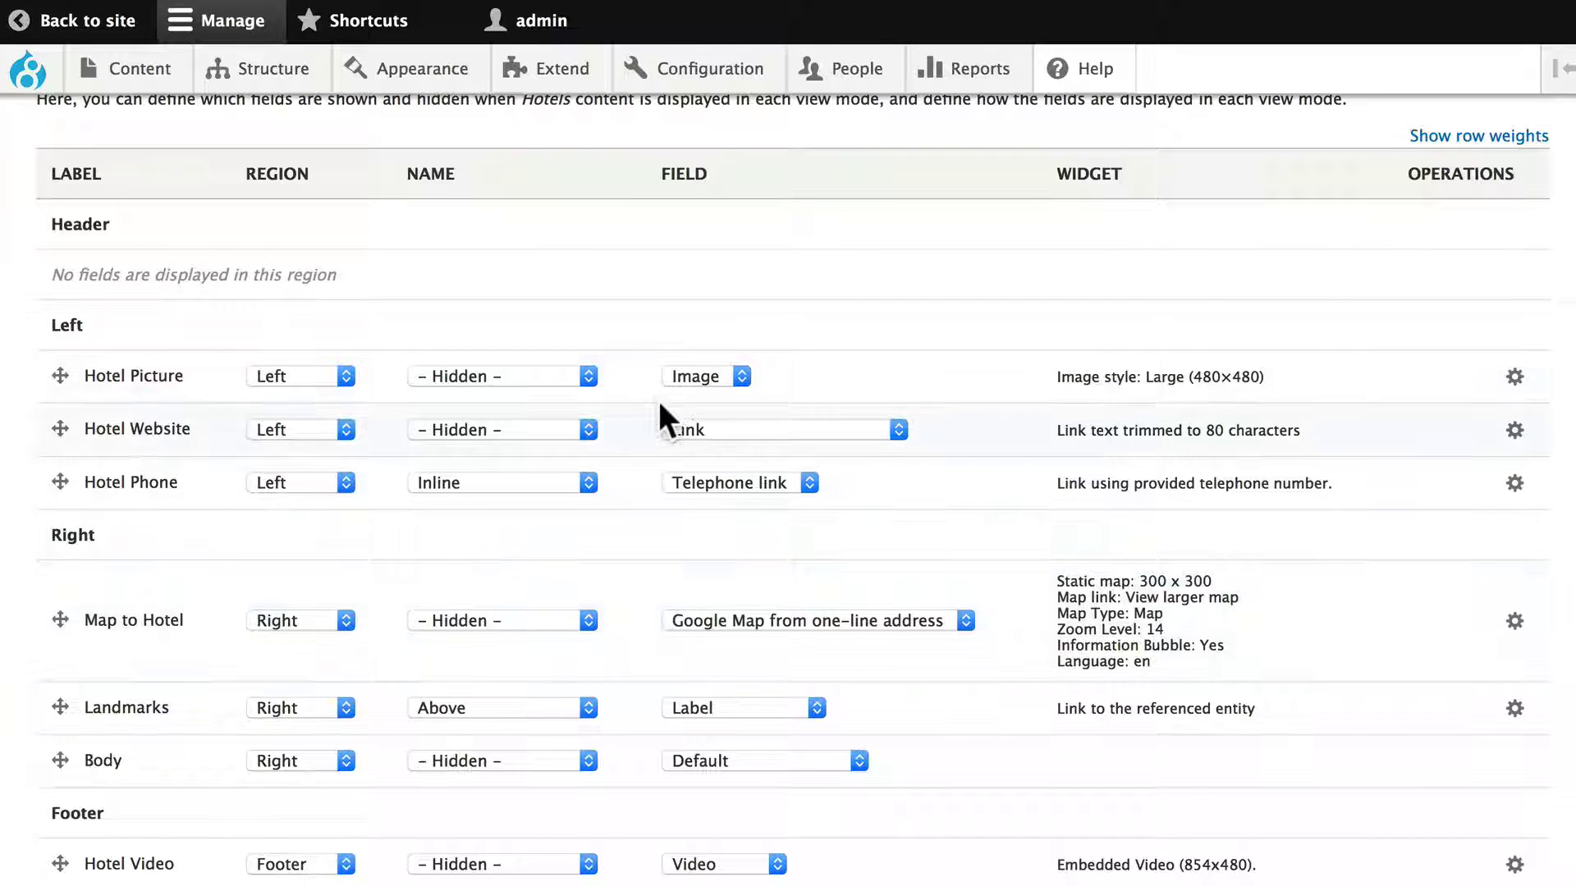
scroll(661, 407, "down", 5)
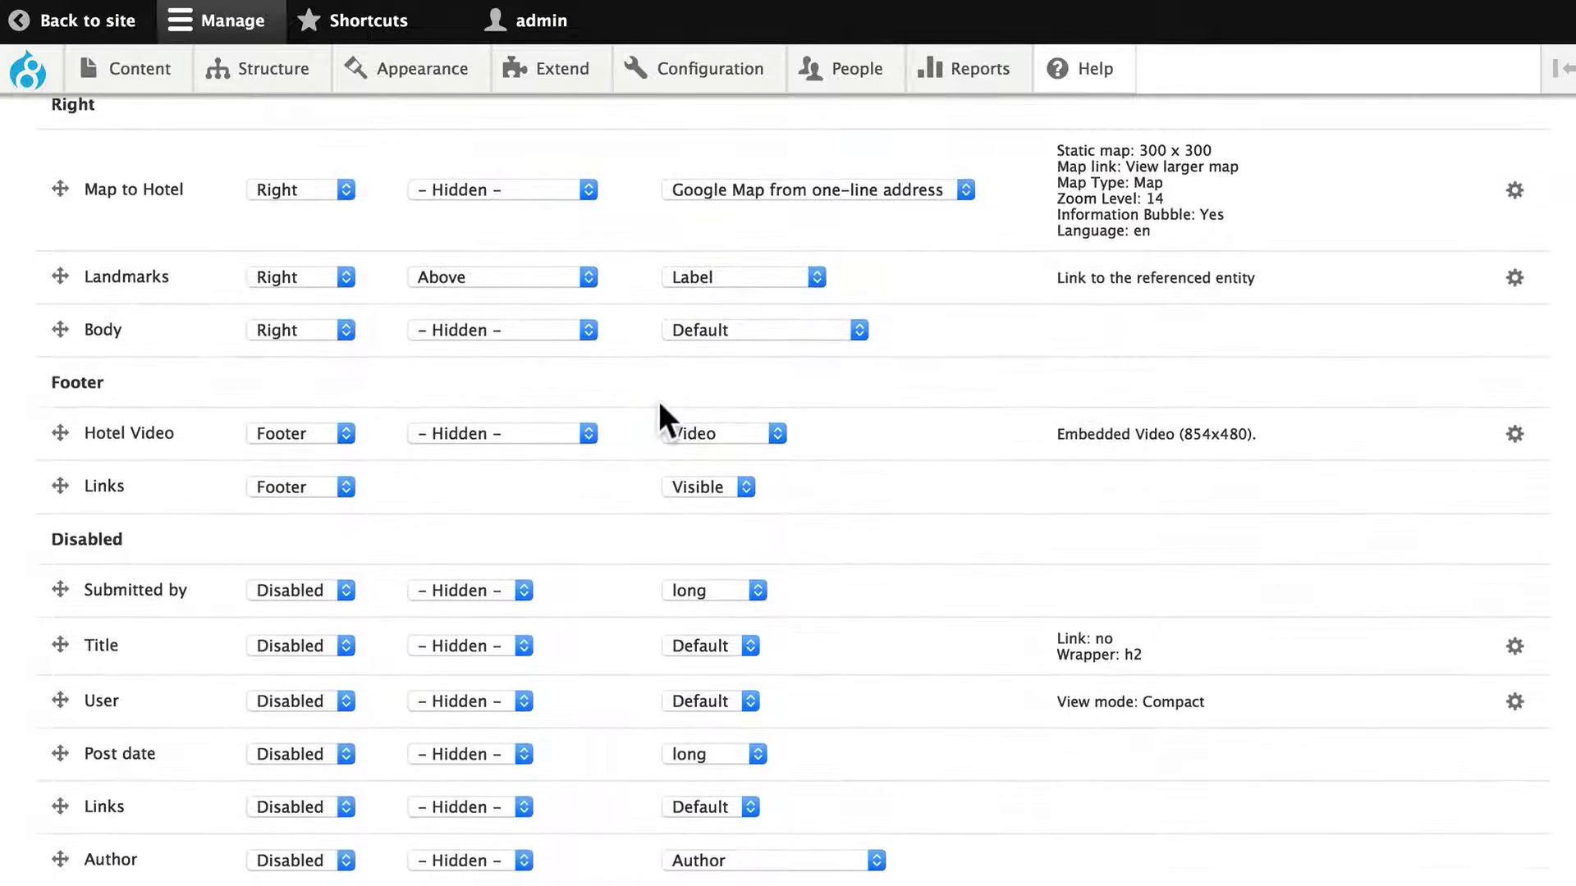
scroll(658, 401, "down", 9)
left_click(86, 775)
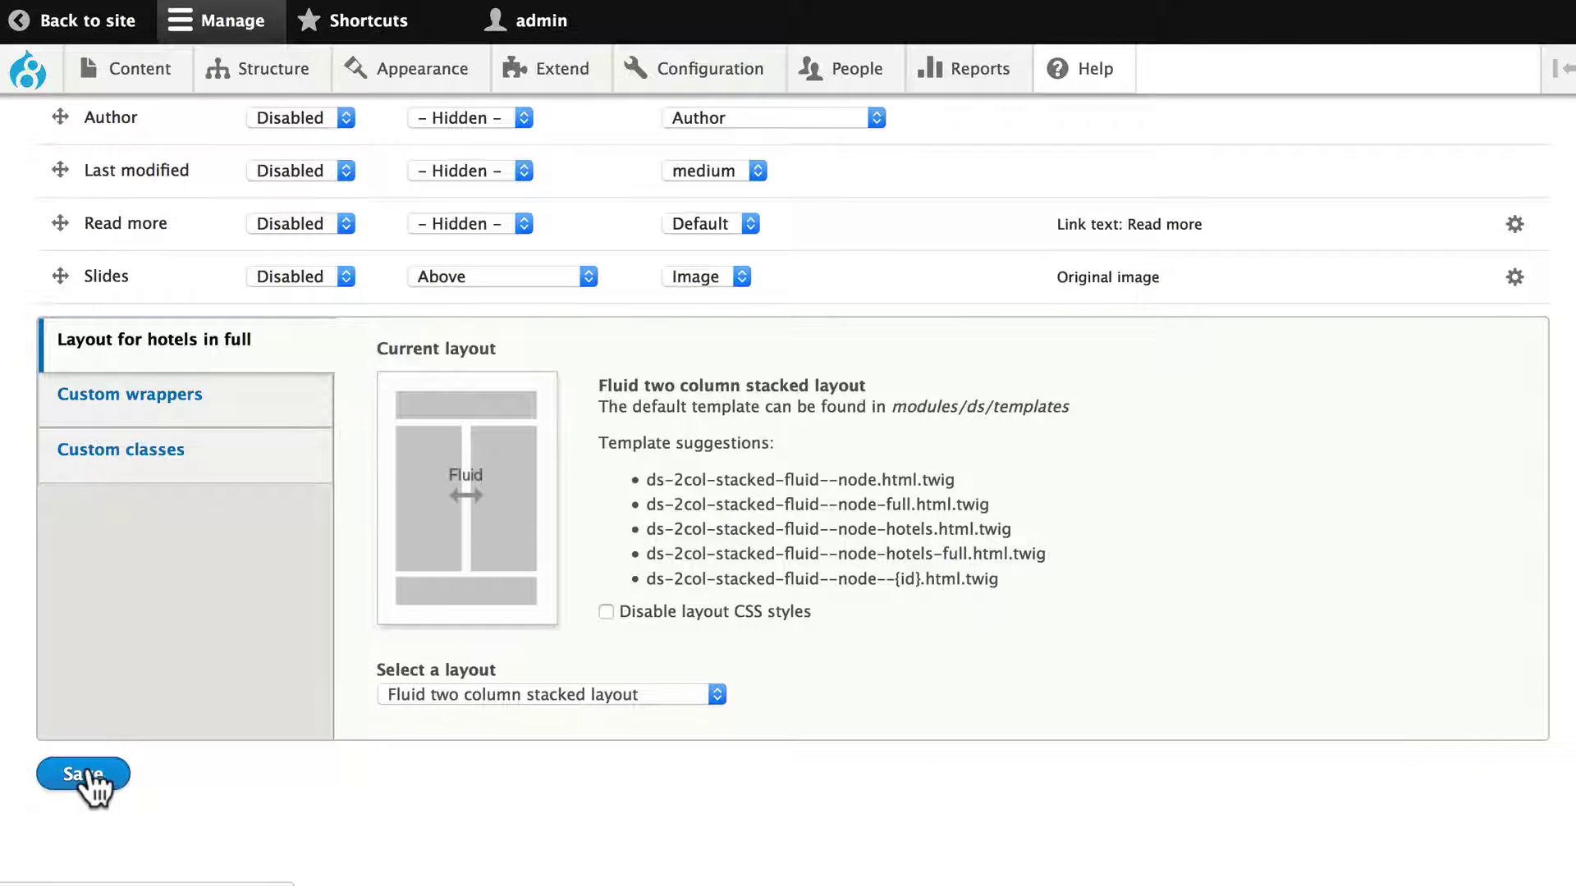
scroll(402, 737, "down", 6)
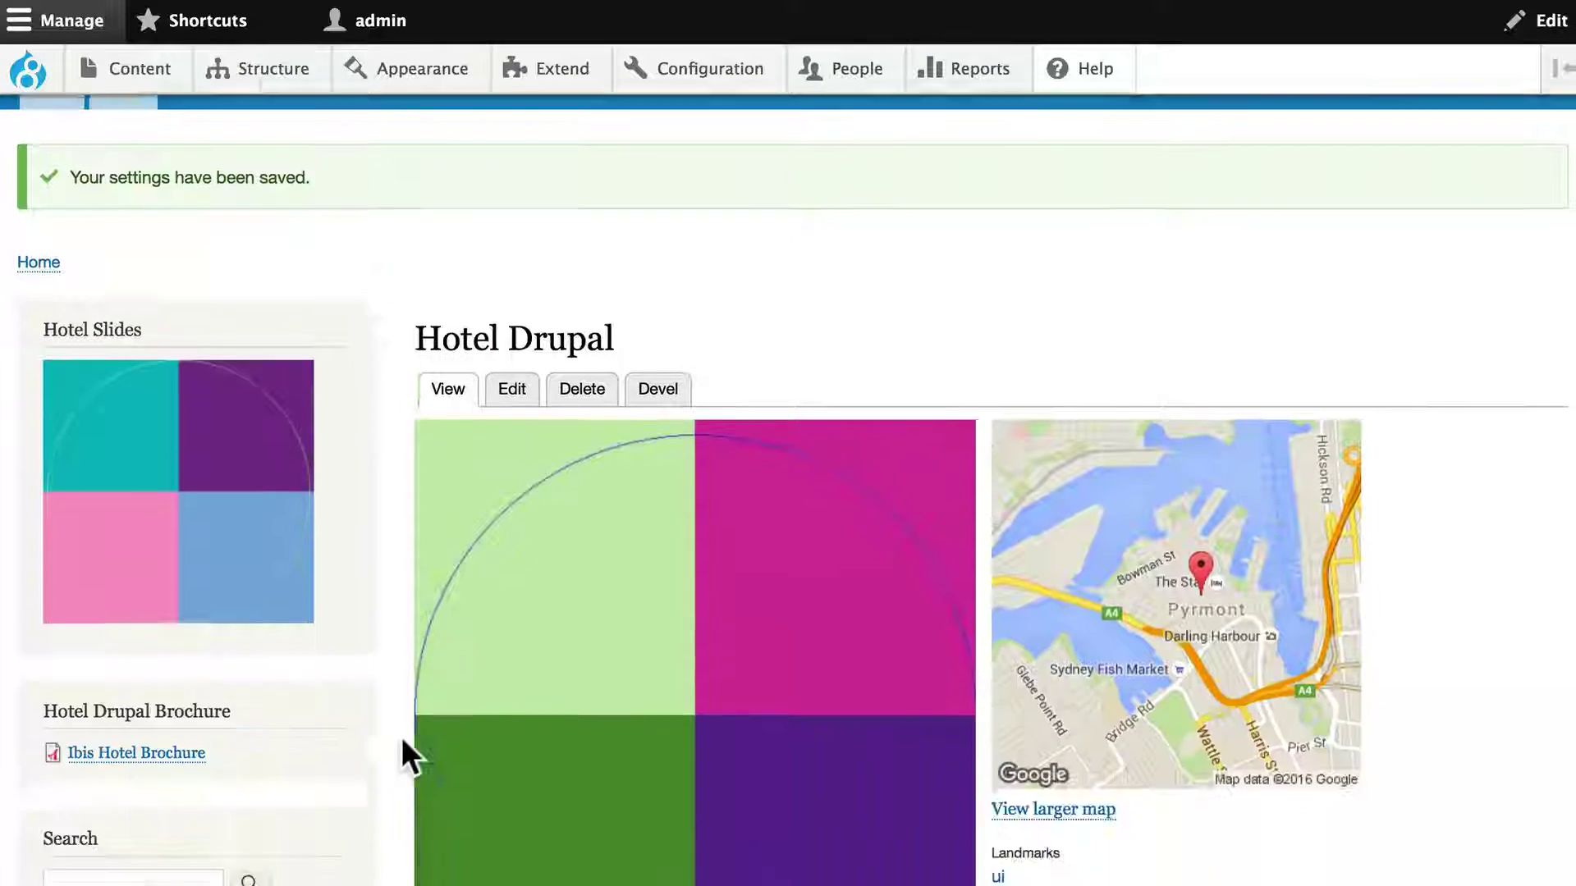
scroll(402, 737, "down", 12)
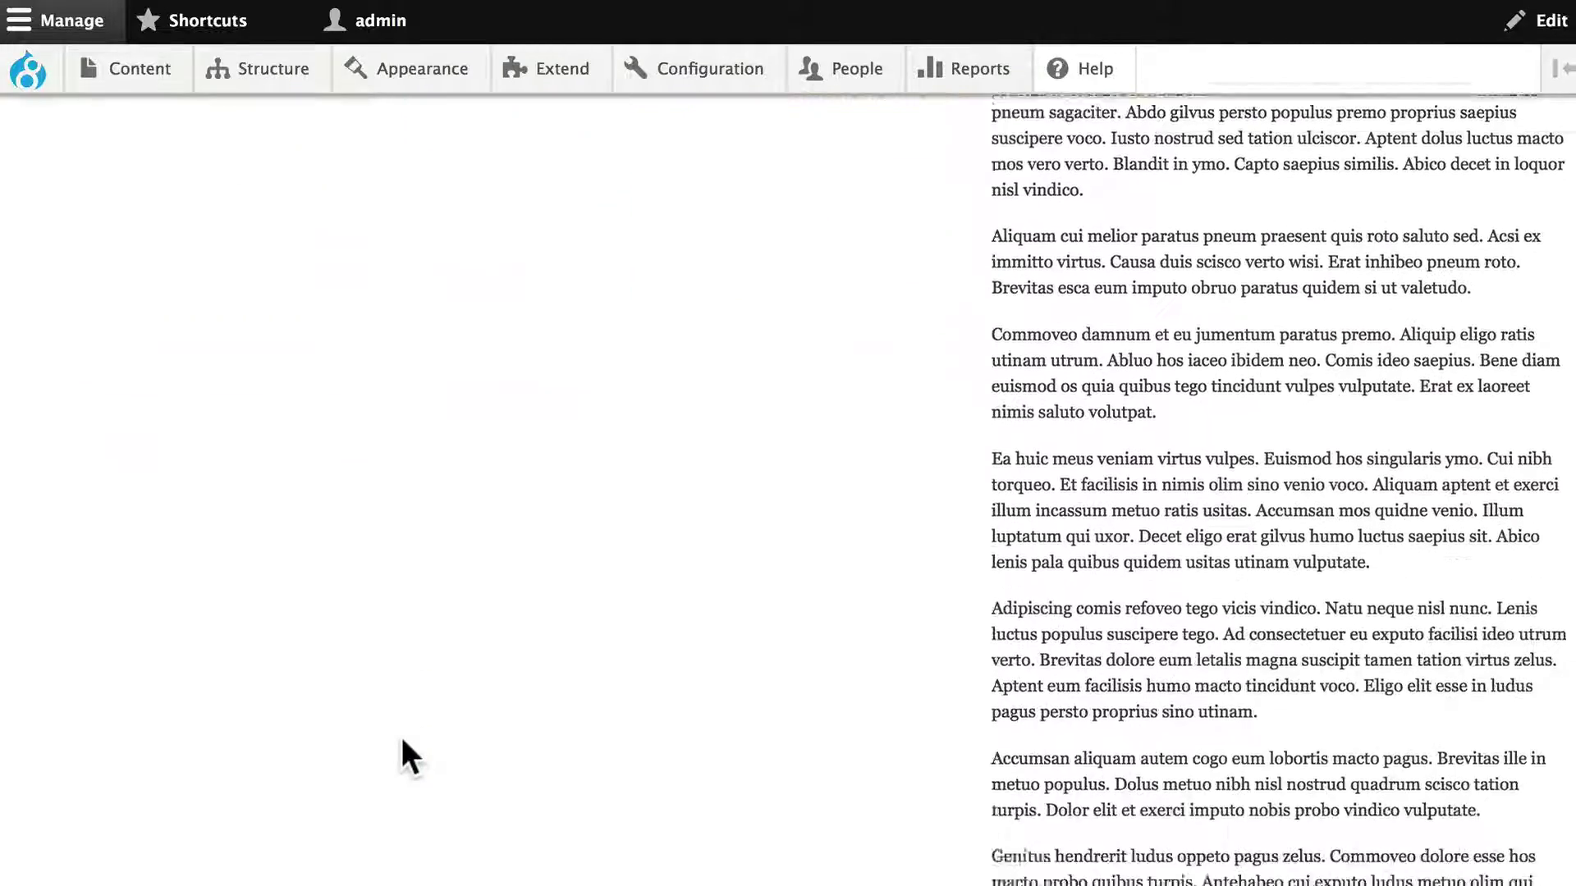
scroll(401, 737, "down", 6)
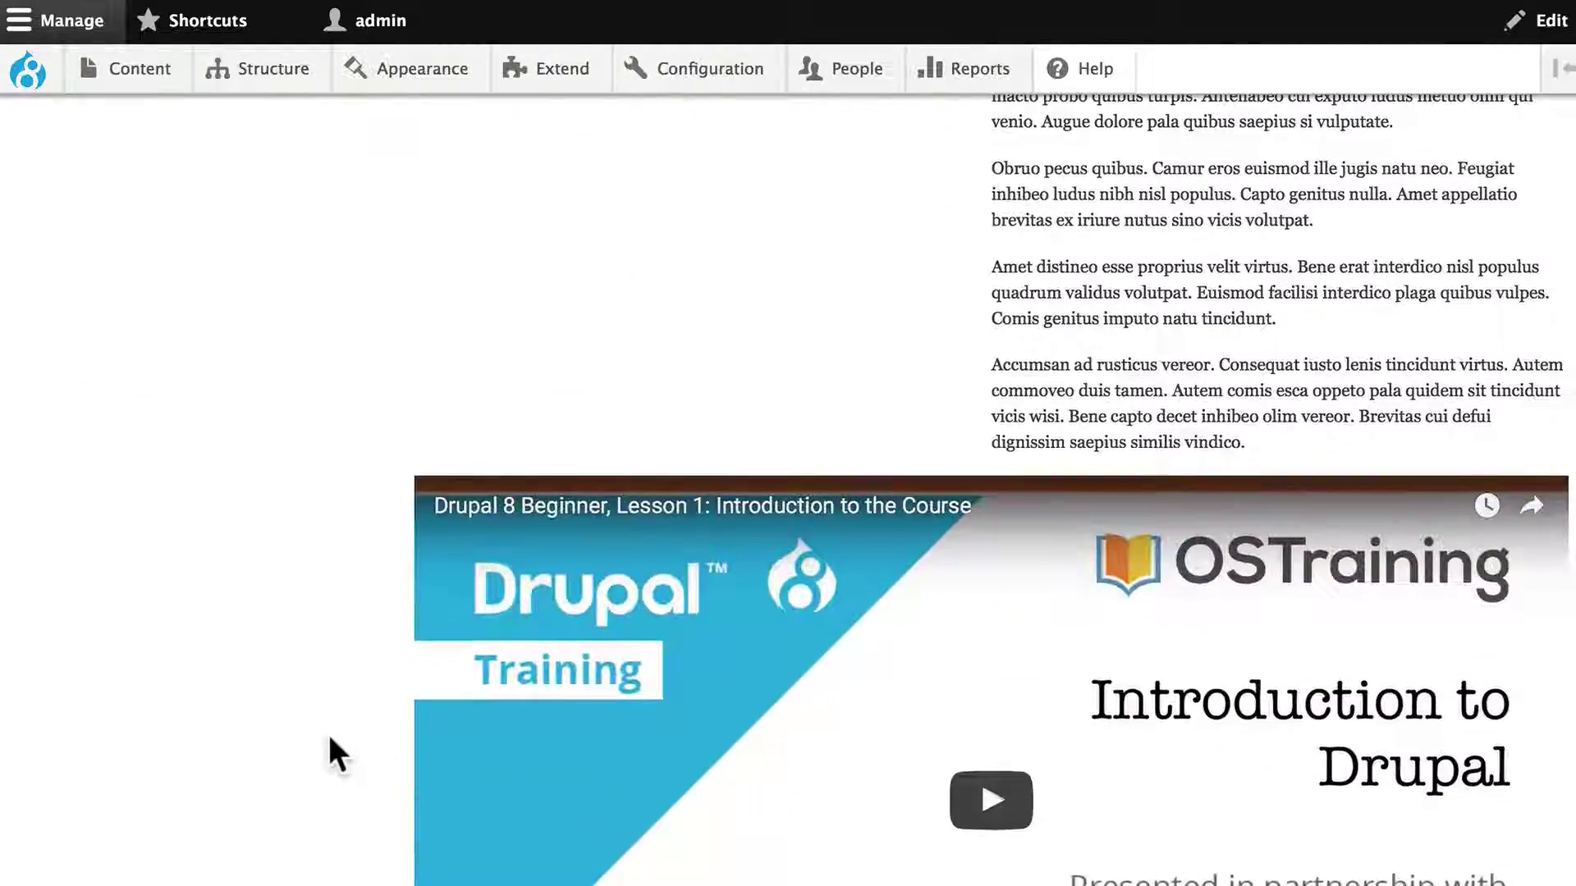
scroll(328, 736, "up", 14)
scroll(329, 736, "down", 15)
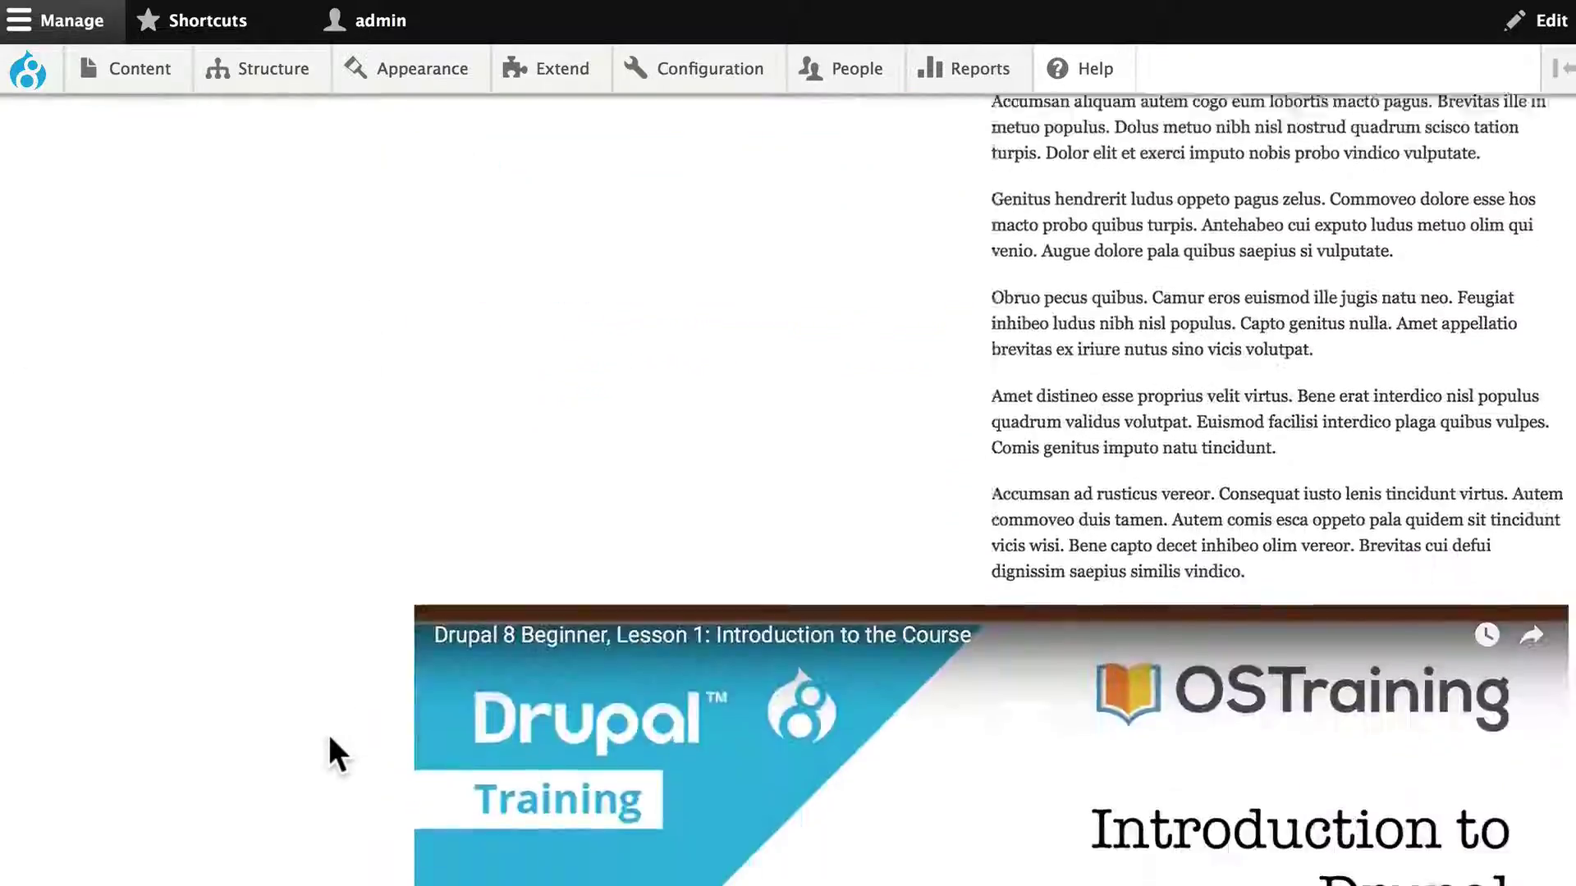
scroll(329, 736, "down", 5)
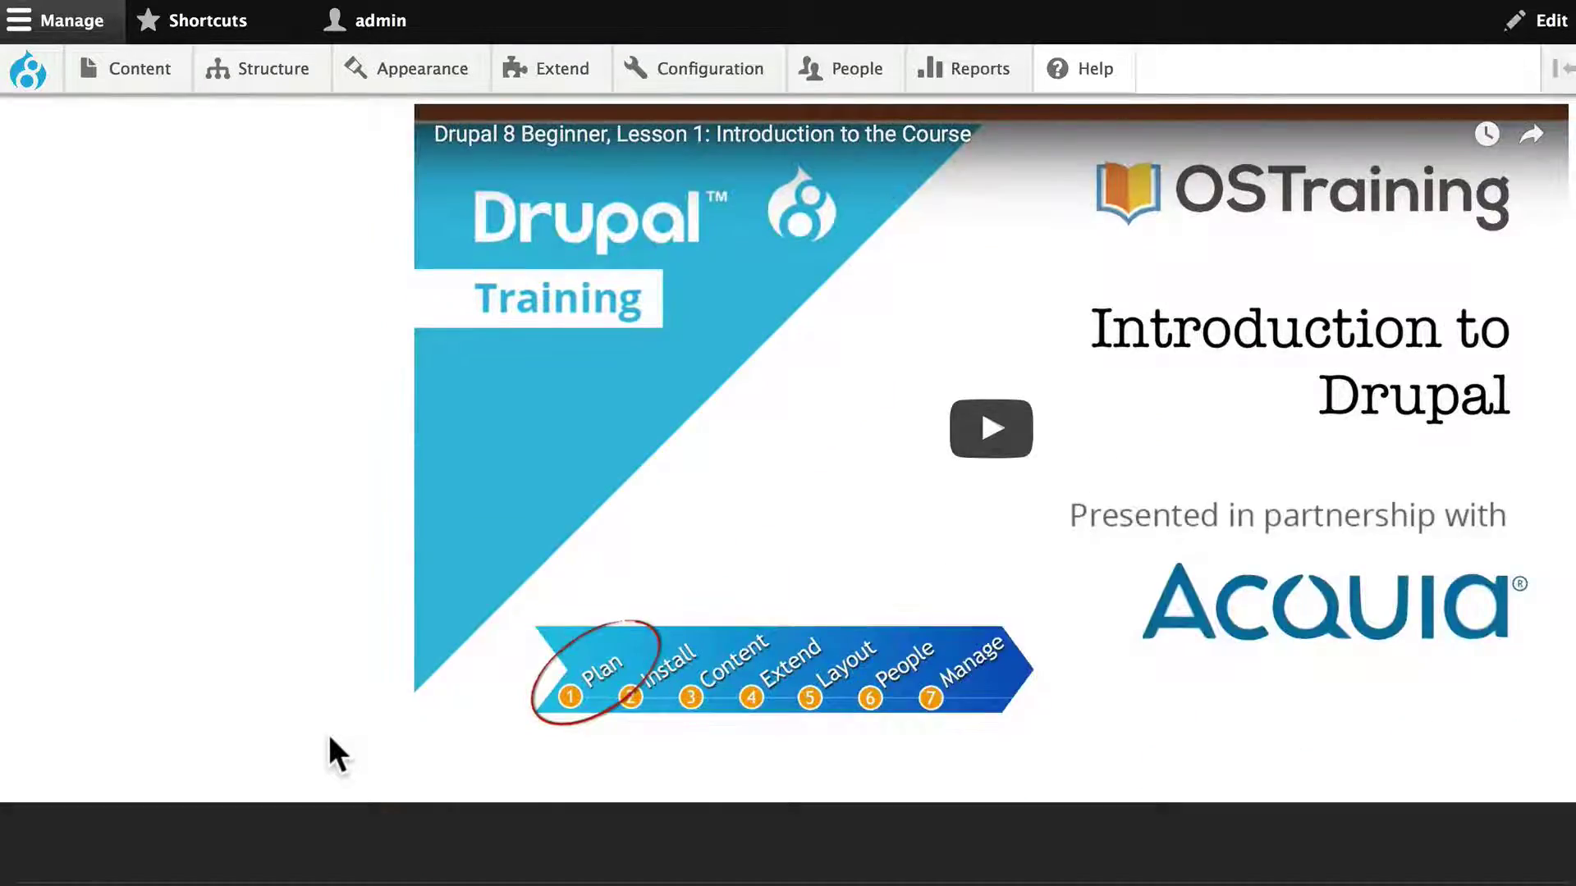